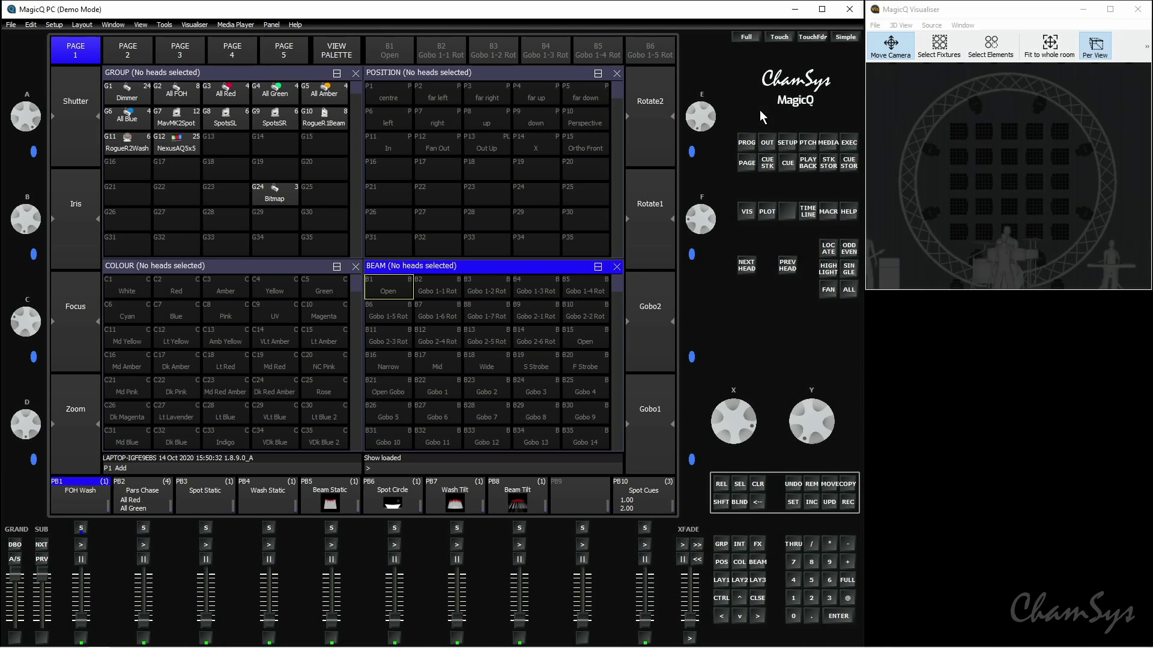
Open the outputs plan view for Grid 2 and set its grid size to 25/25
click(767, 144)
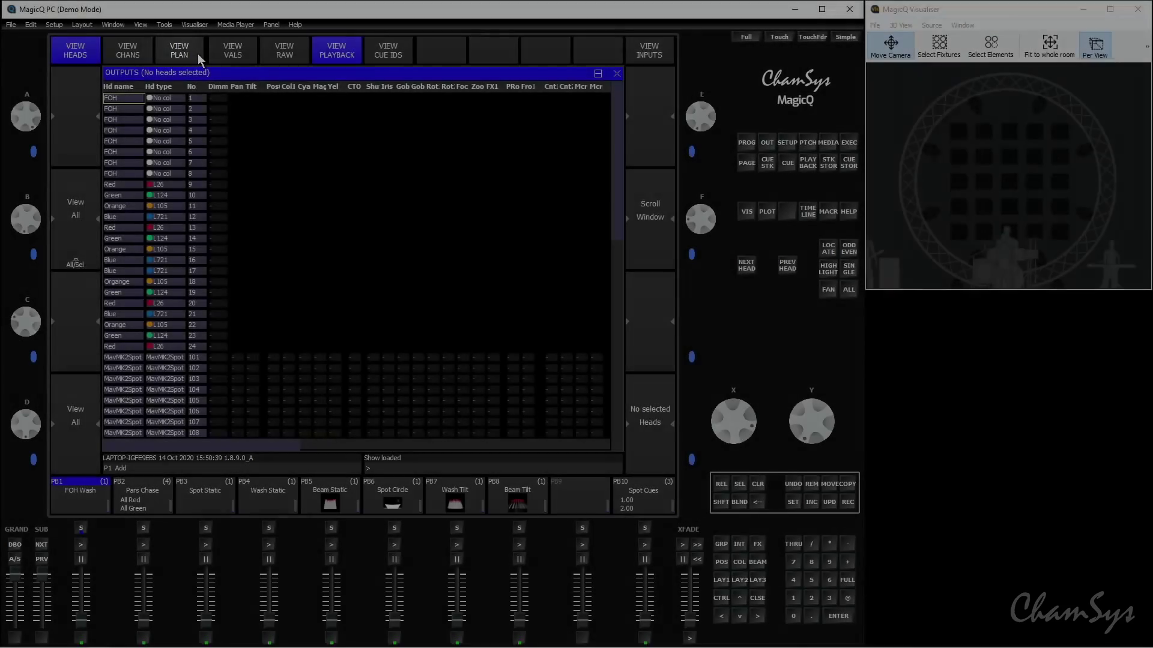
click(197, 54)
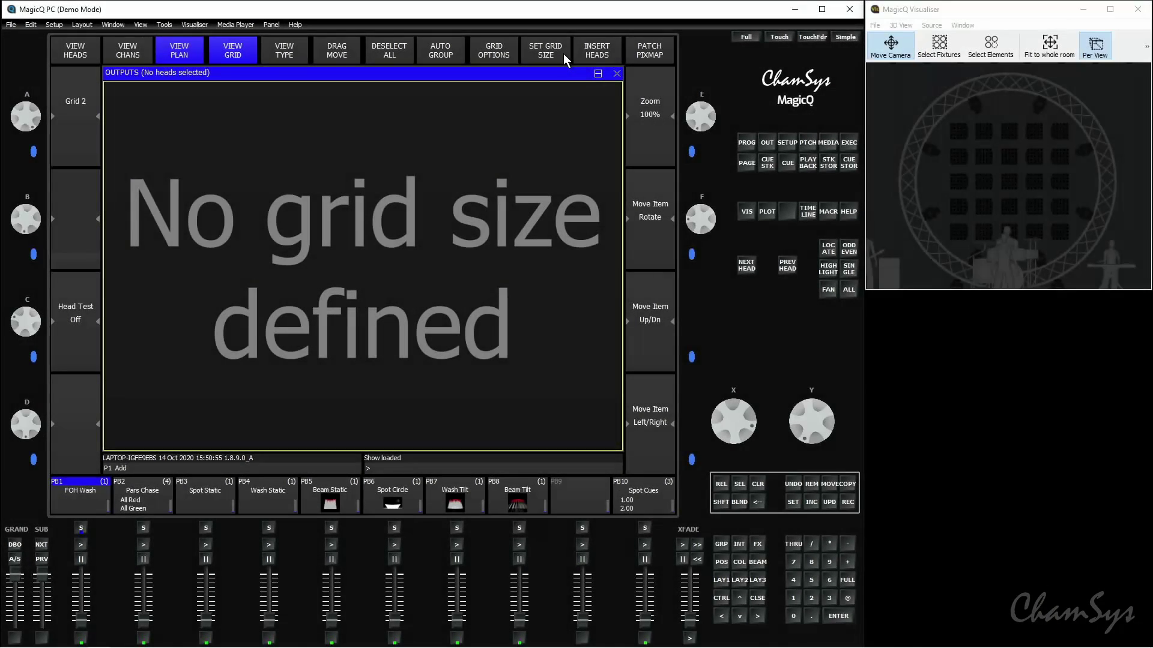
click(563, 53)
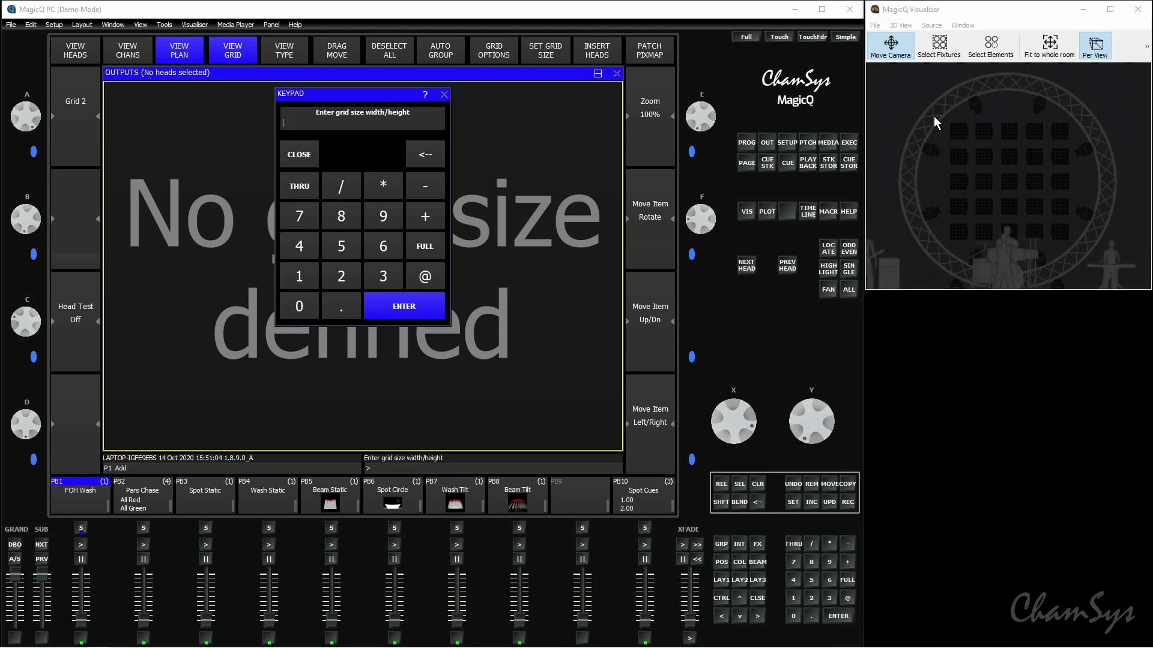
click(342, 276)
click(342, 248)
click(335, 188)
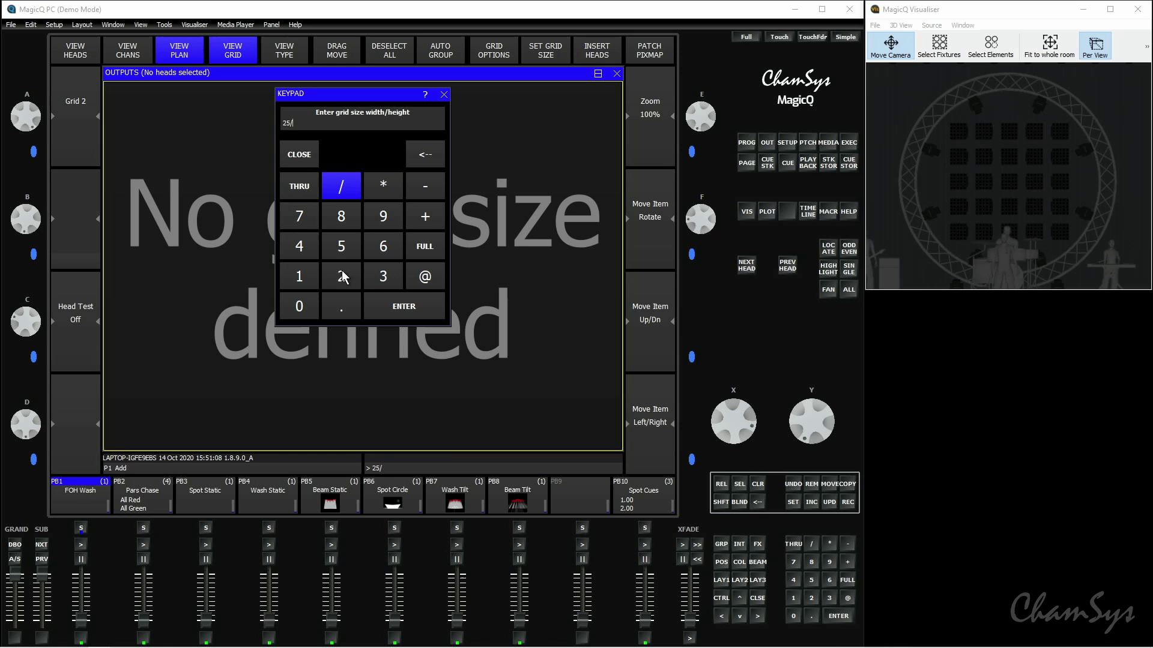
click(341, 271)
click(343, 245)
click(404, 309)
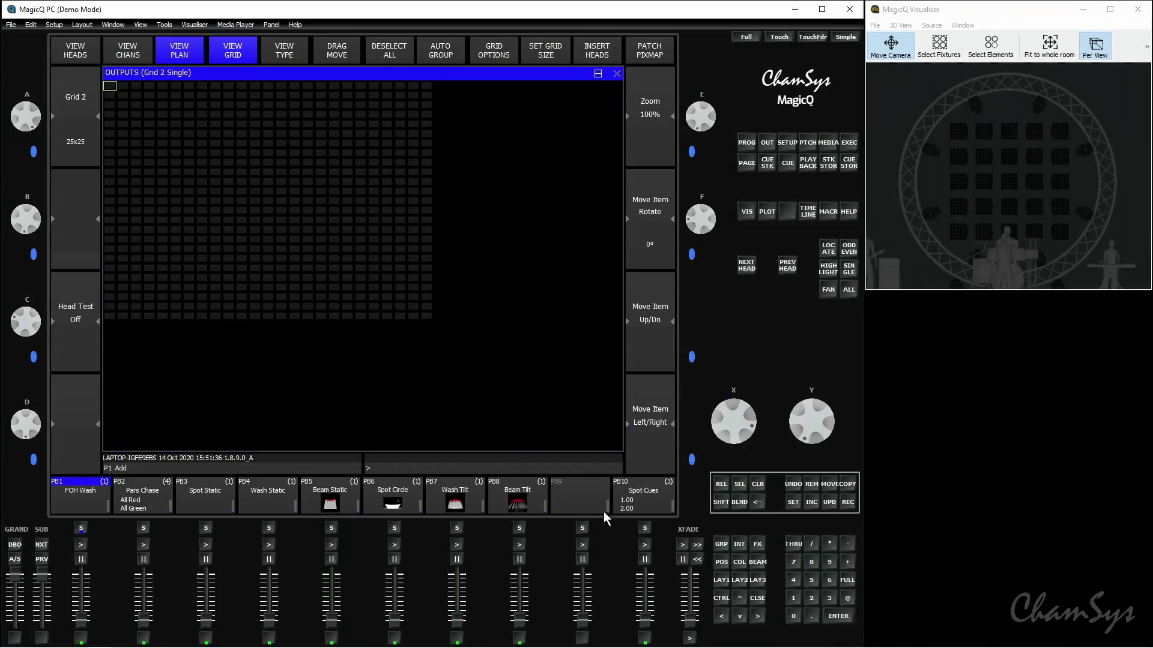
Insert the NexusAQ5x5 group from the grid's first cell, duplicating elements horizontally with head orientation Horiz,L2R
click(720, 545)
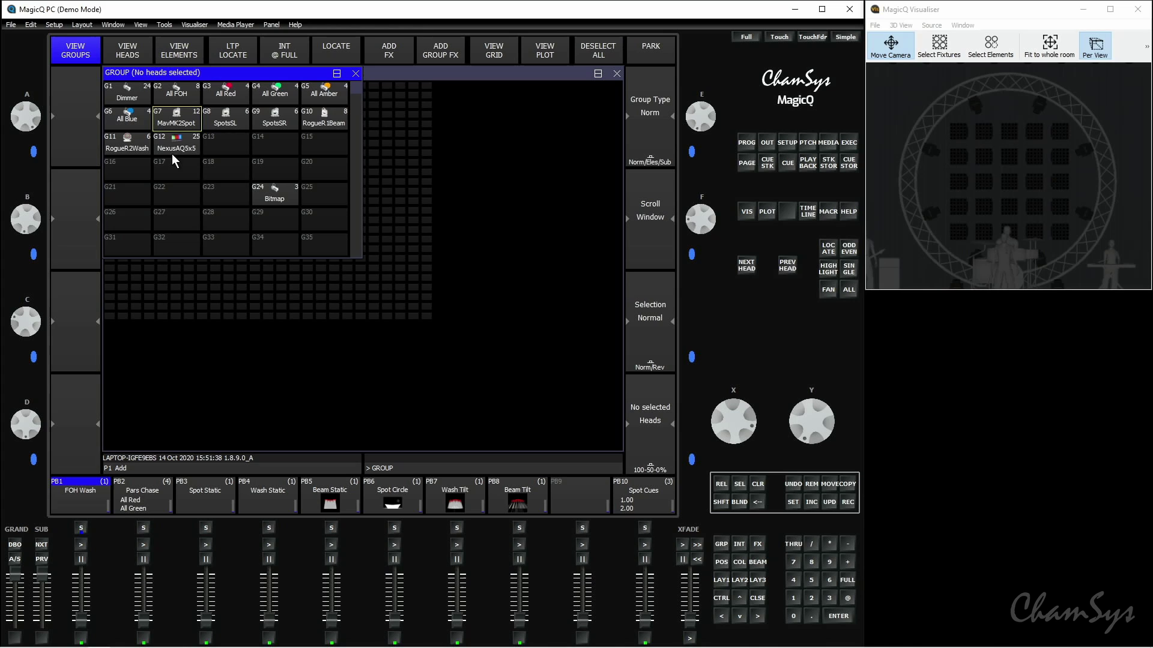
click(188, 147)
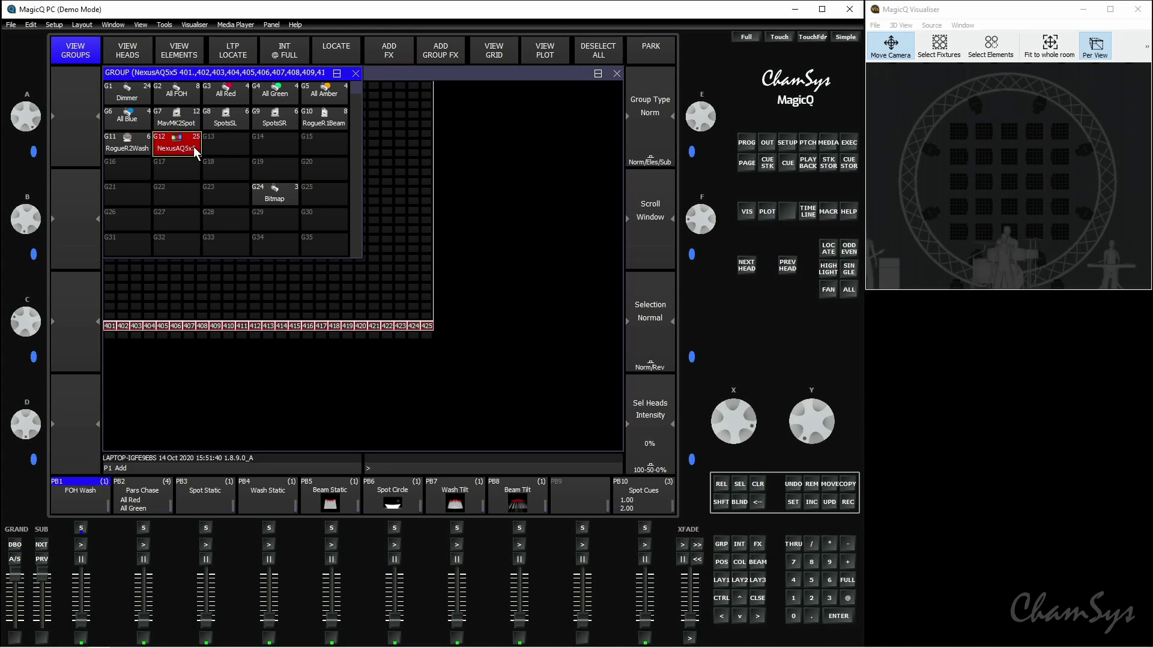
click(488, 77)
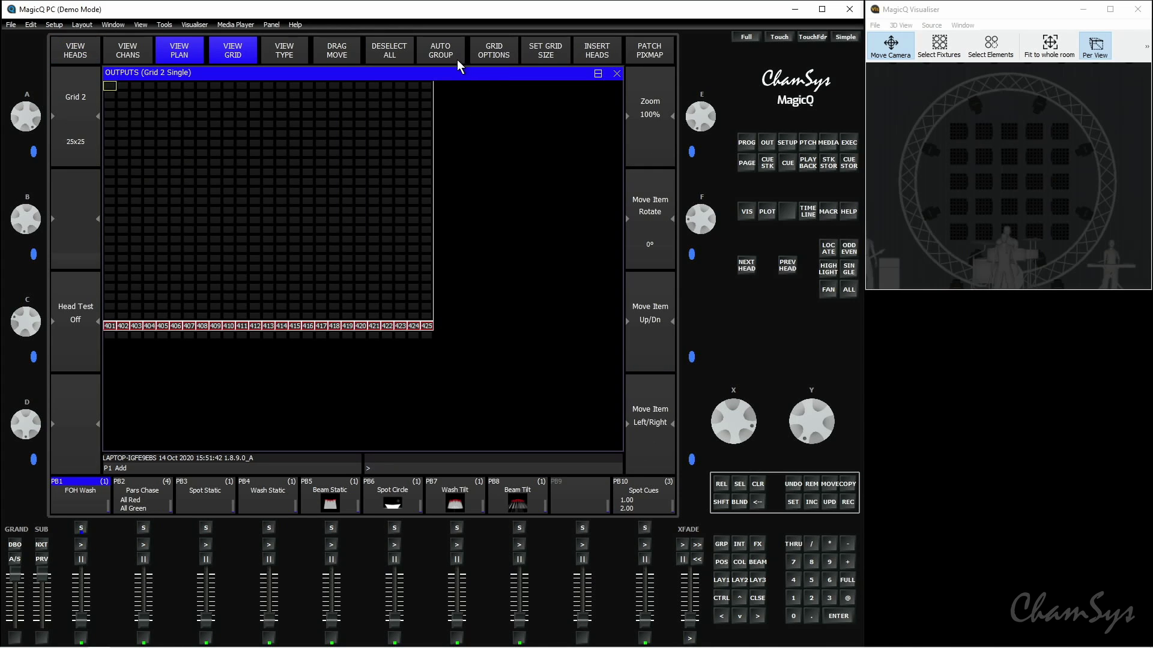
click(110, 85)
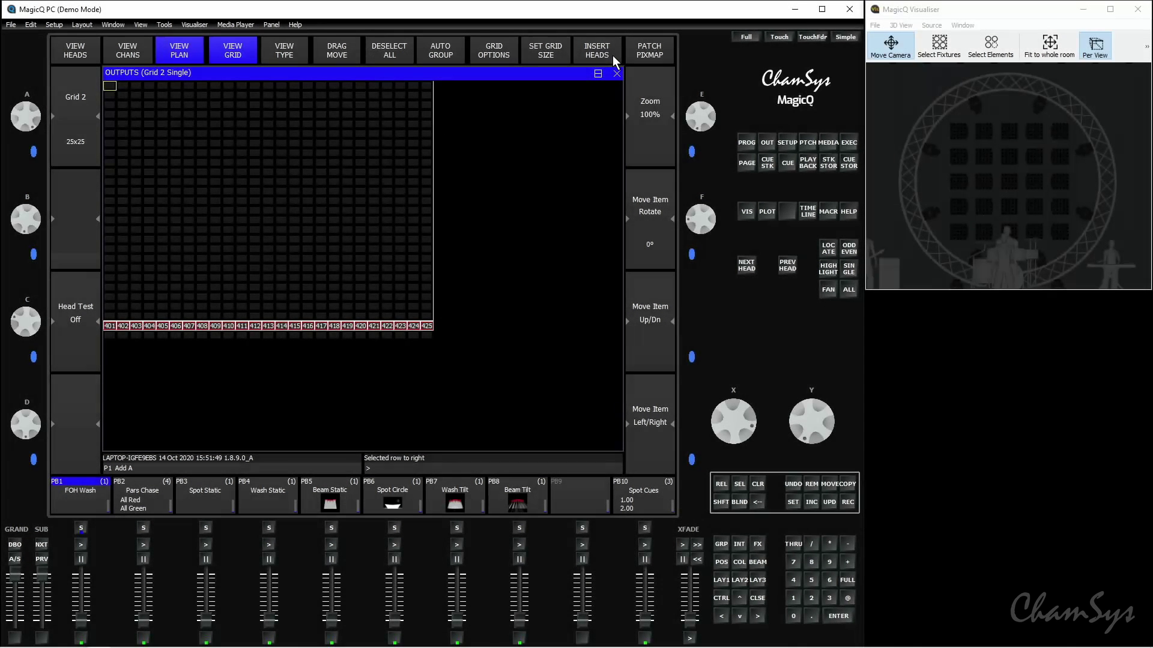
click(613, 55)
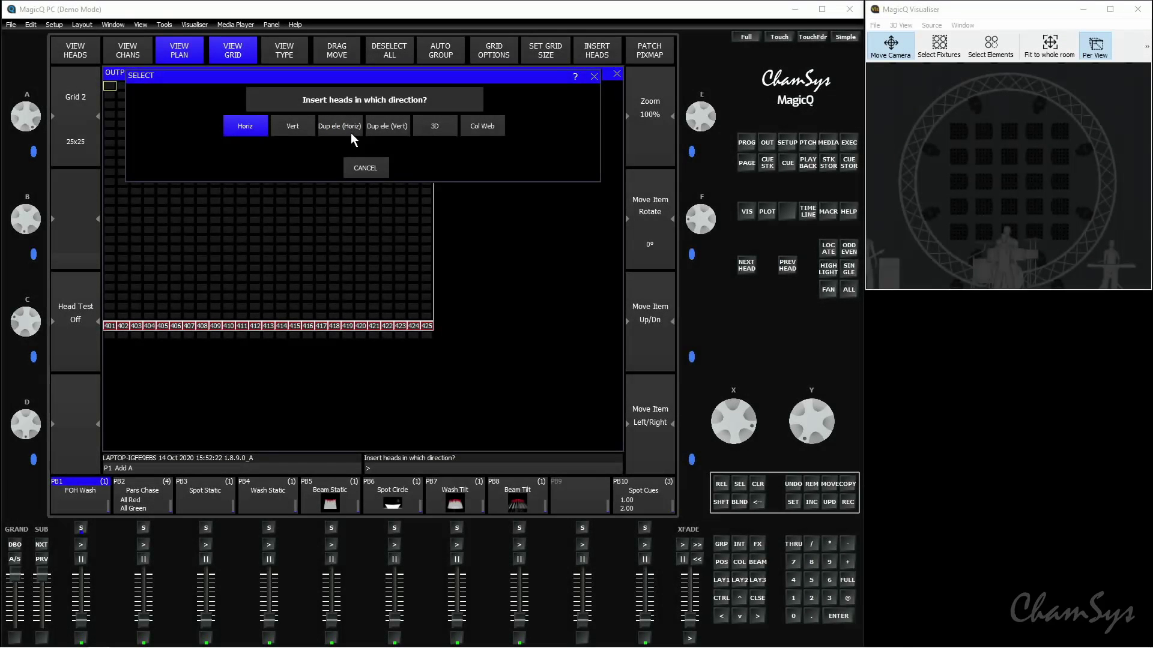
click(350, 133)
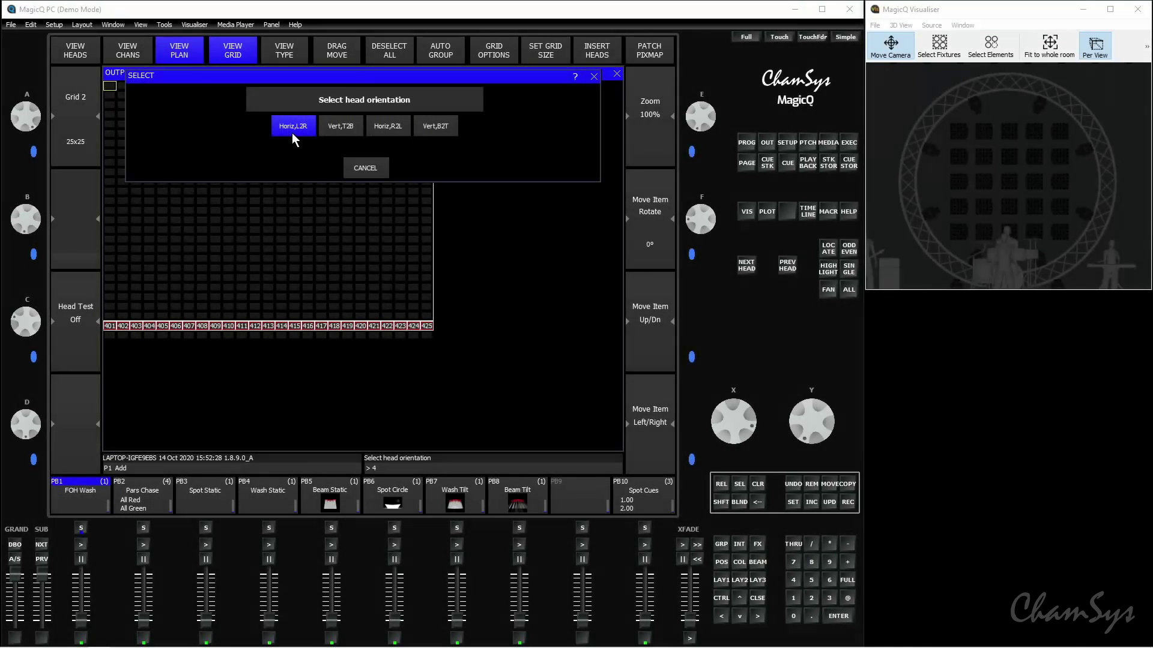
click(292, 133)
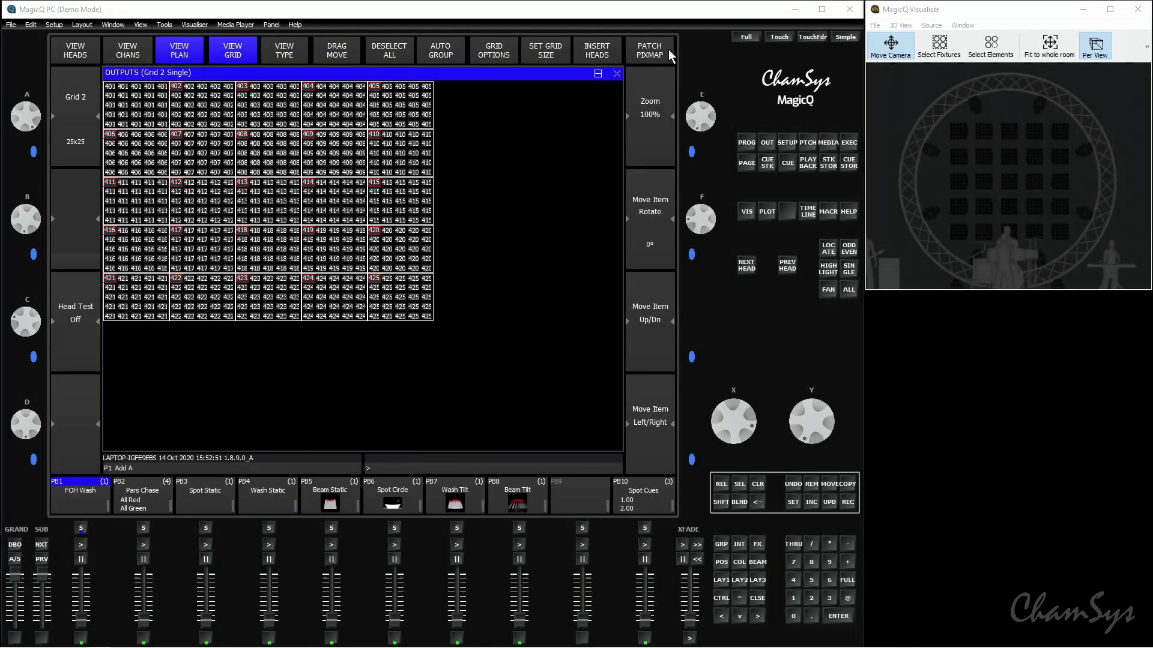
Patch a Pixelmap Engine with 3 layers to use on Grid 2
click(668, 49)
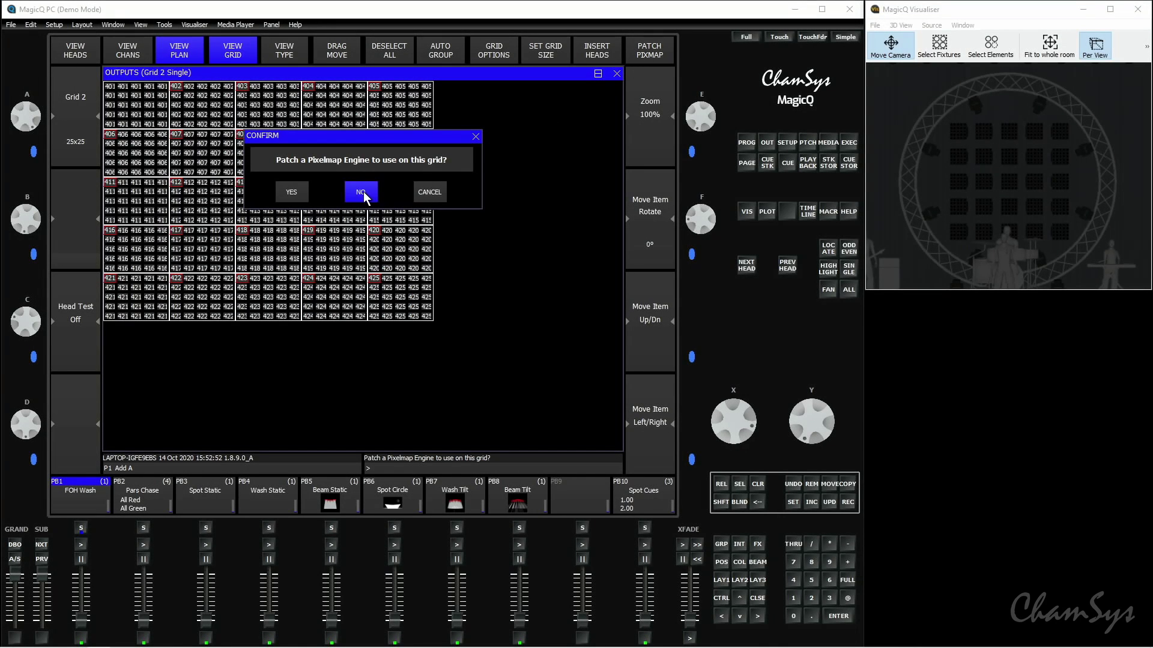
click(304, 192)
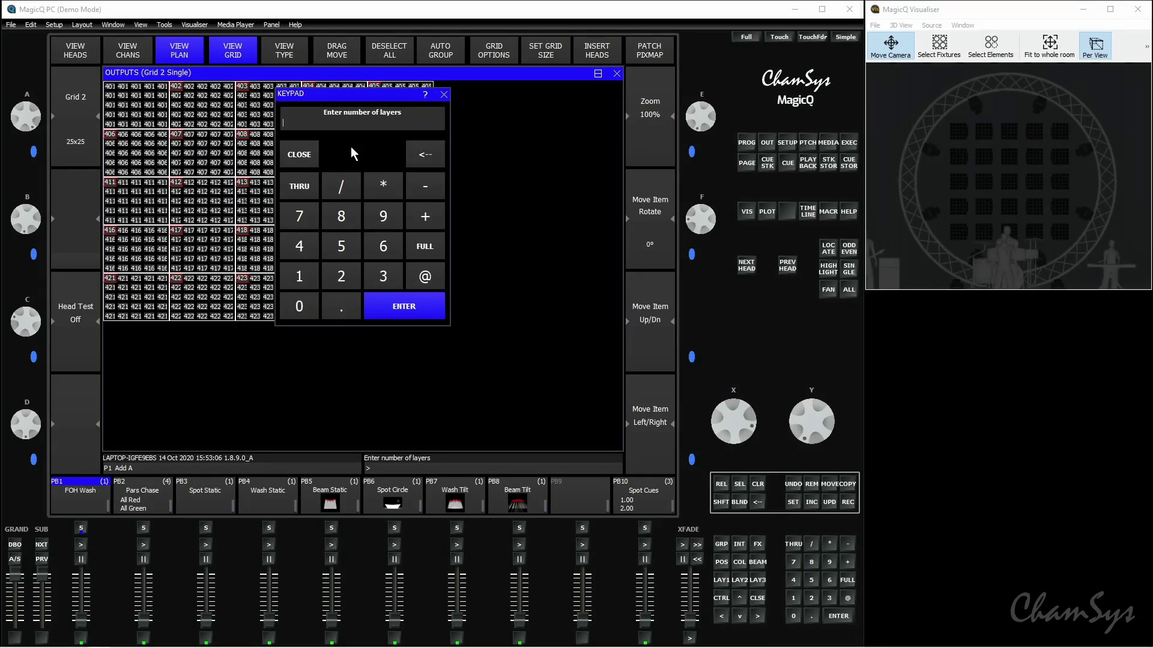
click(384, 276)
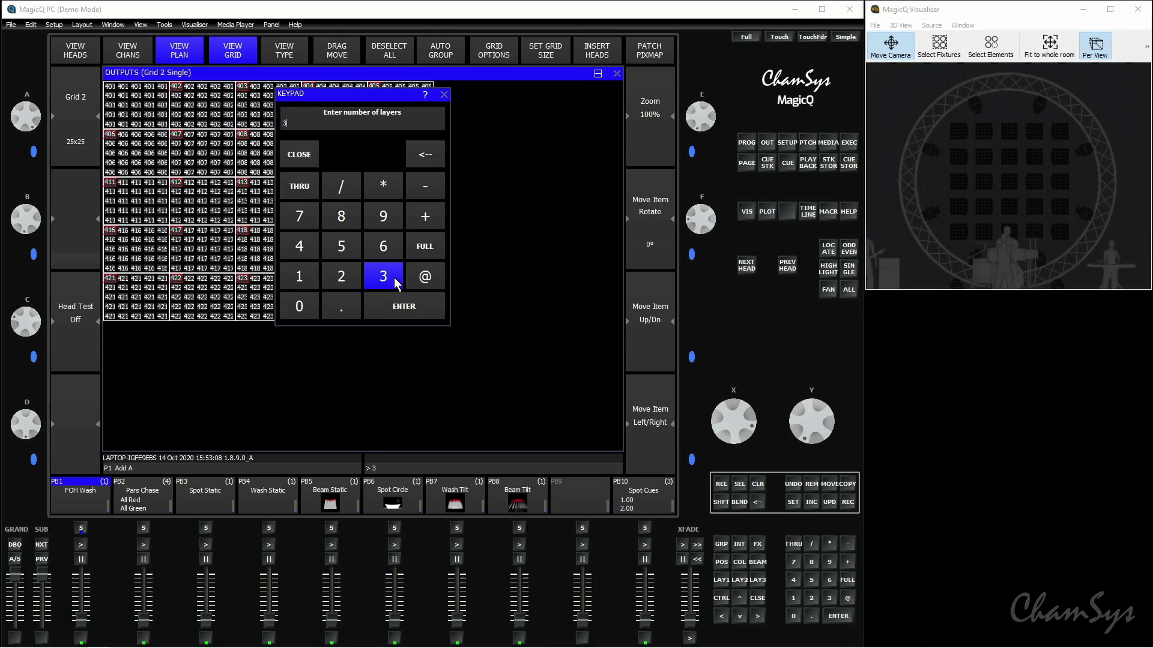
click(427, 310)
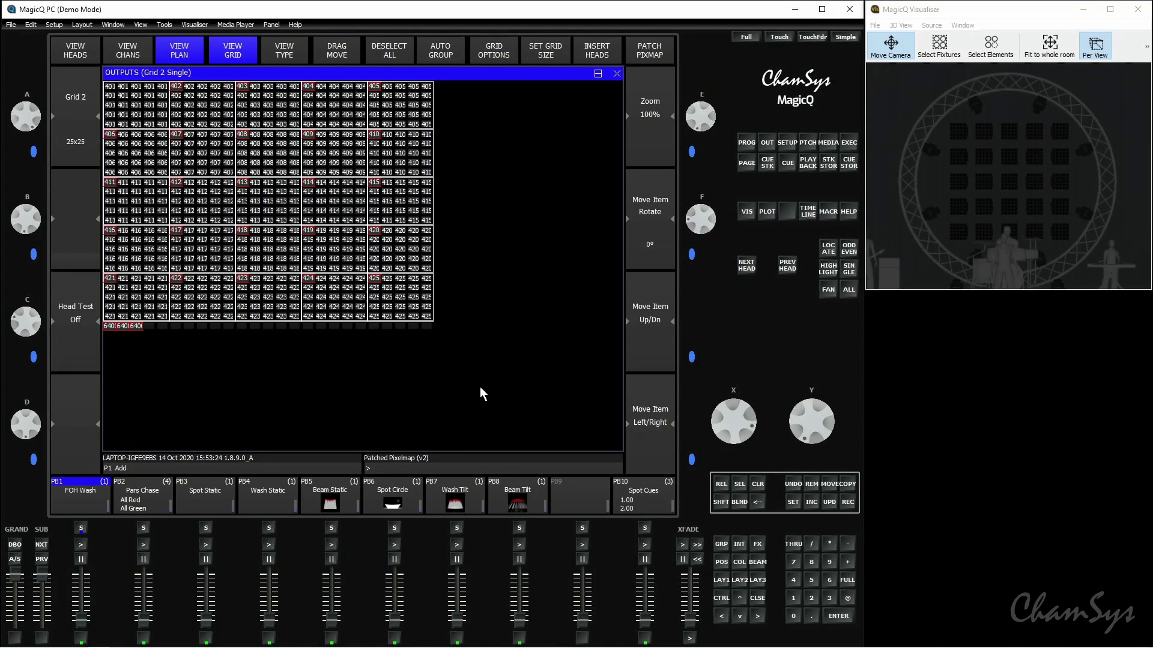
In the media controls, select only Layer 1 of the Pix2 server and locate it
click(829, 143)
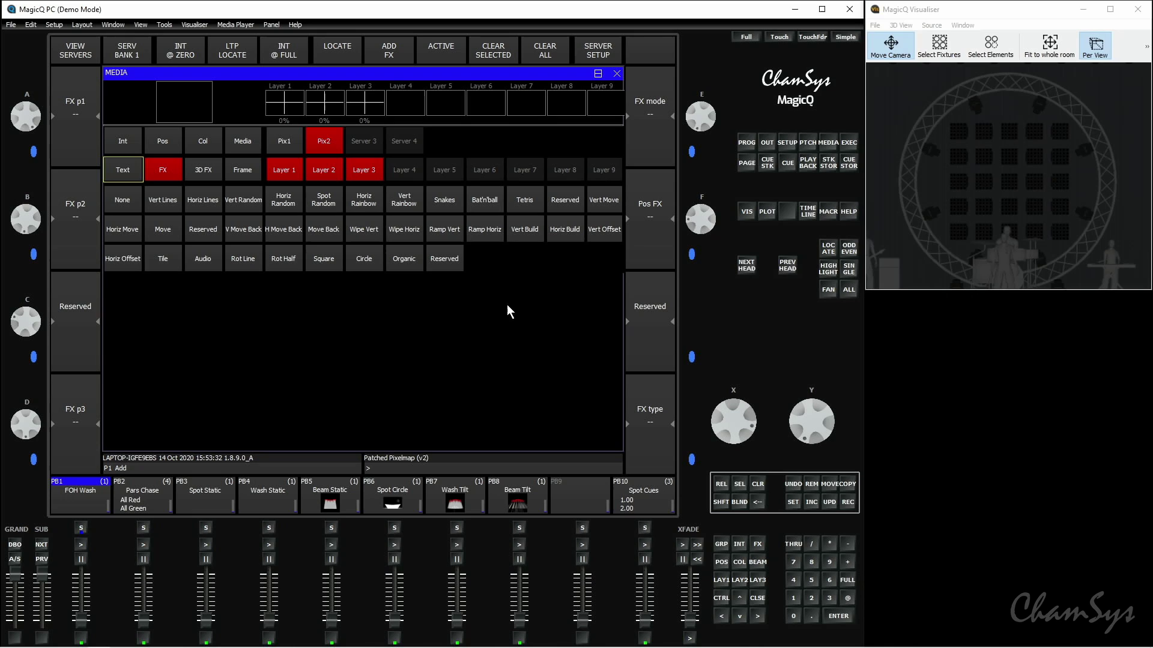
click(293, 143)
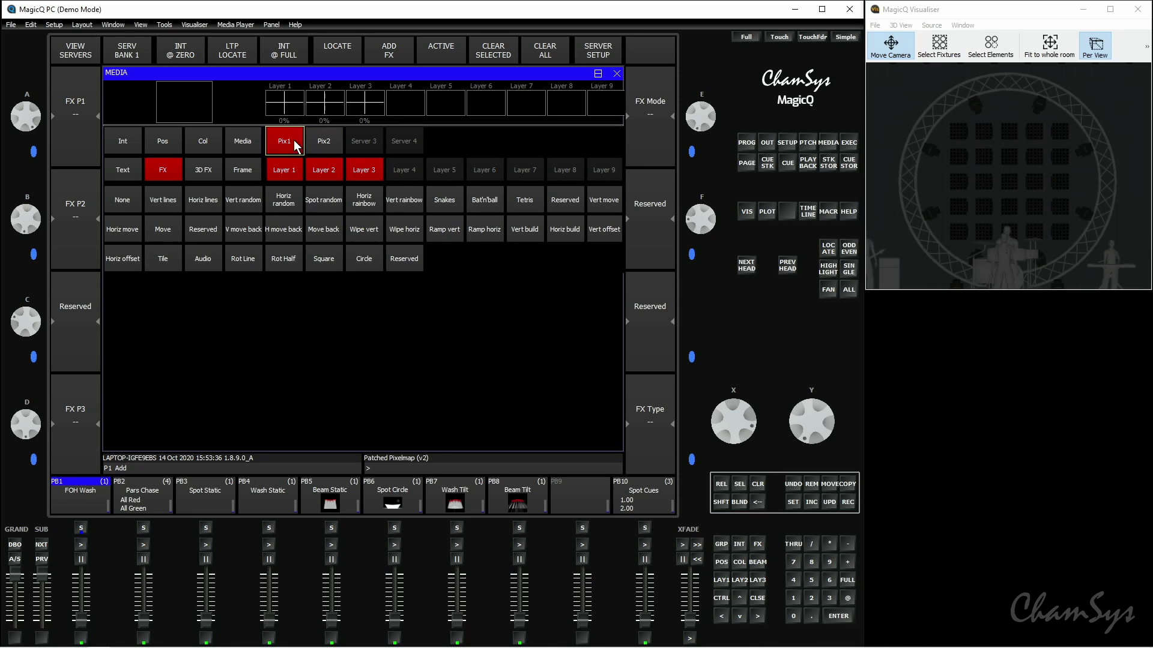
click(339, 149)
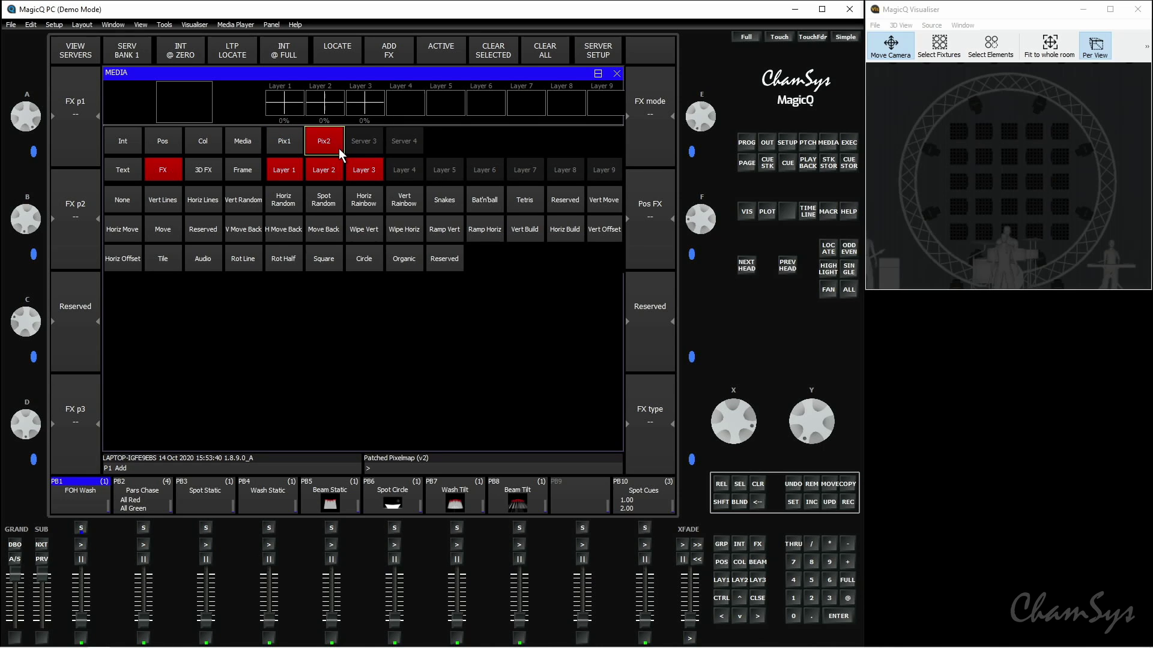
click(293, 178)
click(341, 60)
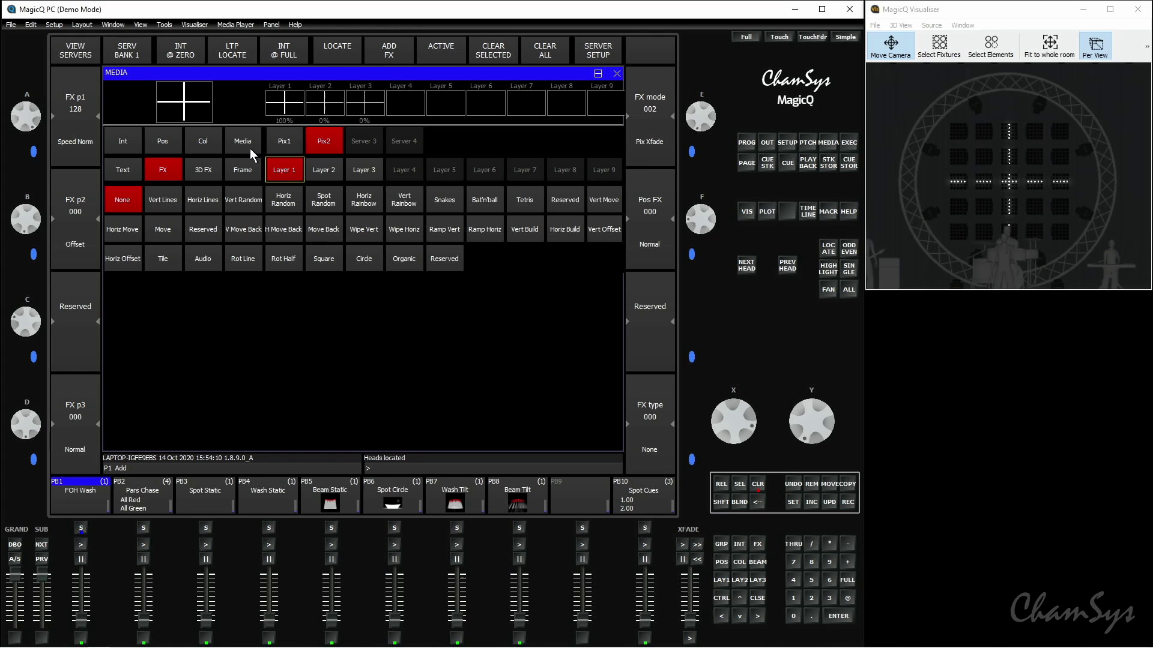
Set Layer 1's media page to Movie 1 and choose movie 001, the red clip
click(249, 149)
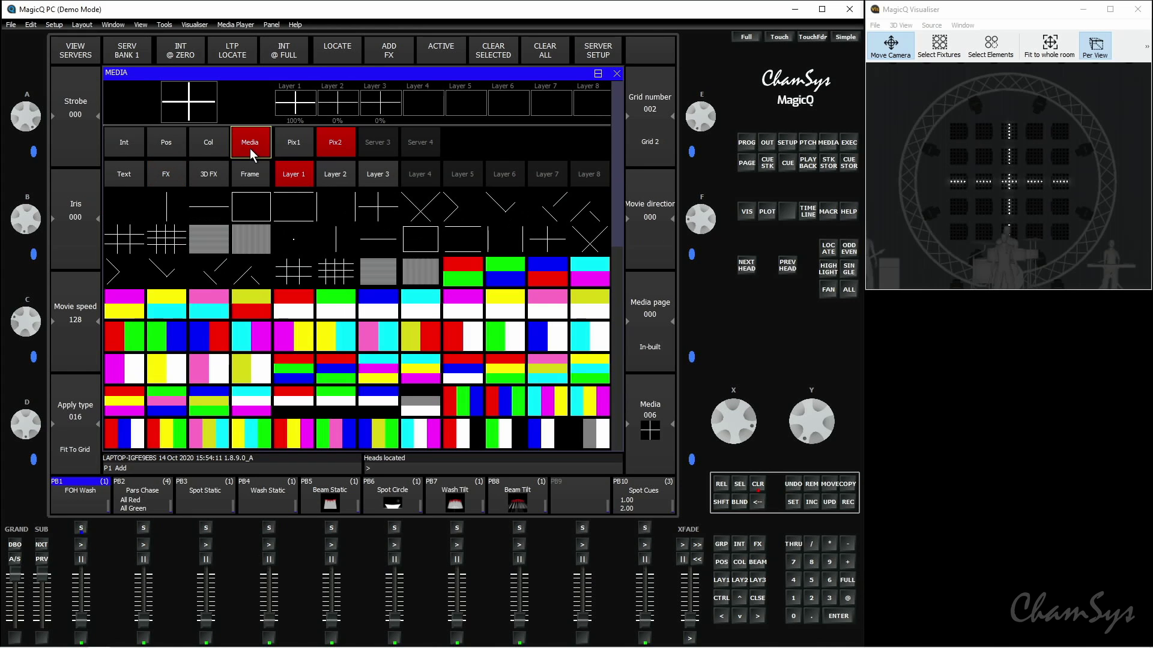
click(665, 344)
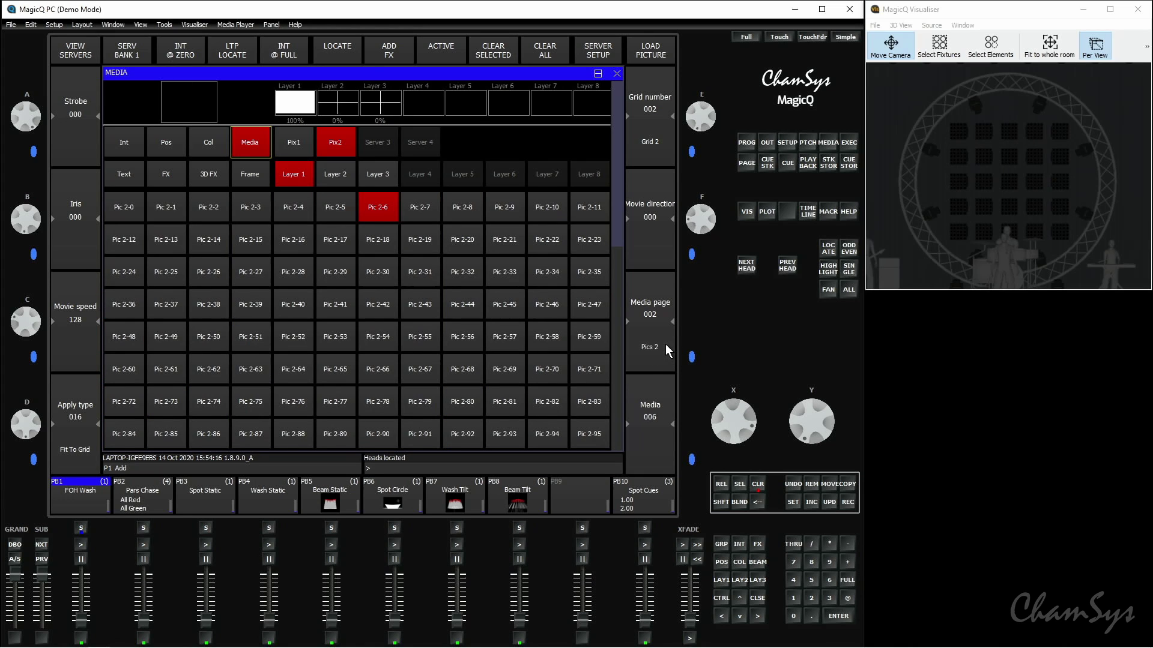
click(662, 341)
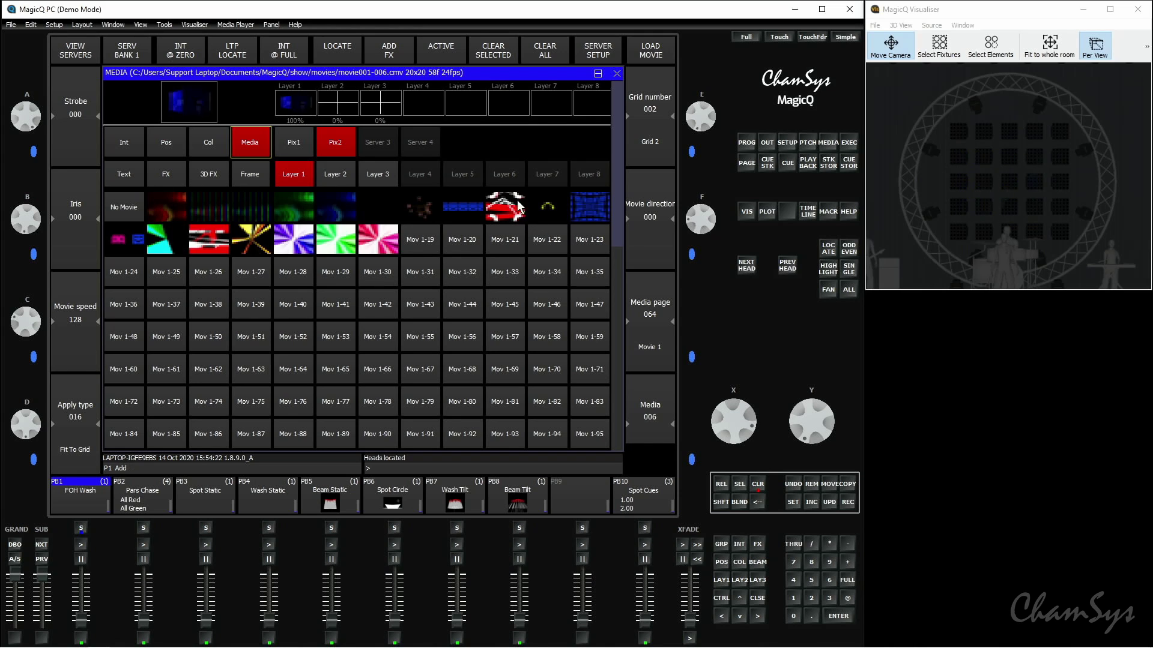
click(164, 205)
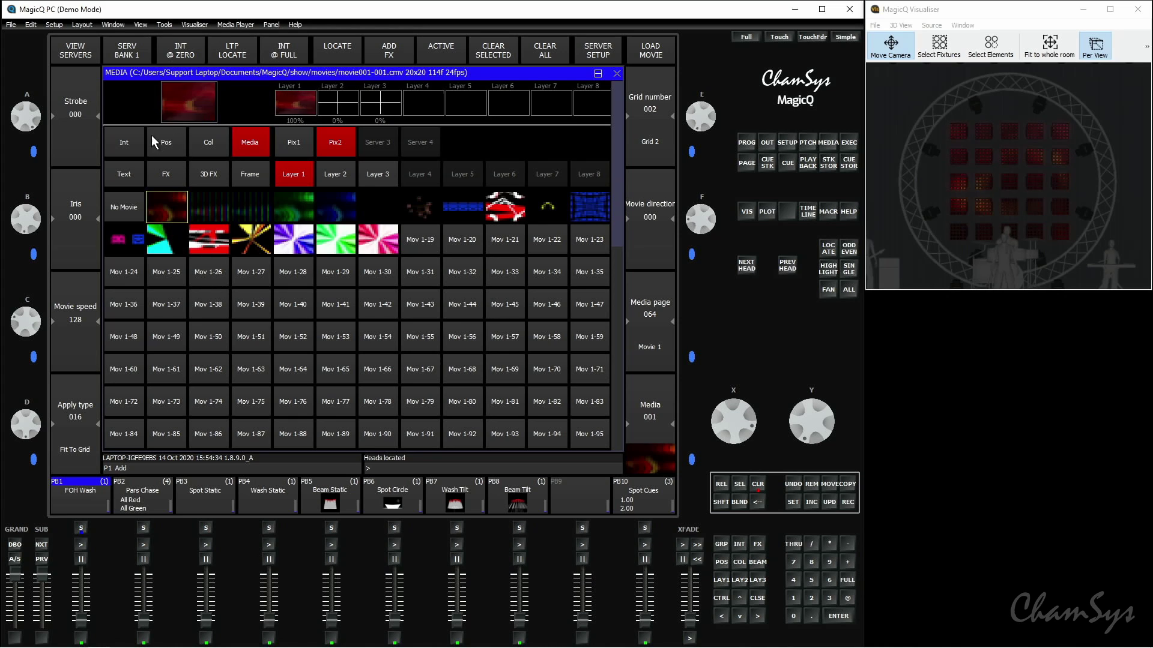
Adjust Layer 1's position attributes, setting X Pos to 45 and Y size to 108
click(182, 150)
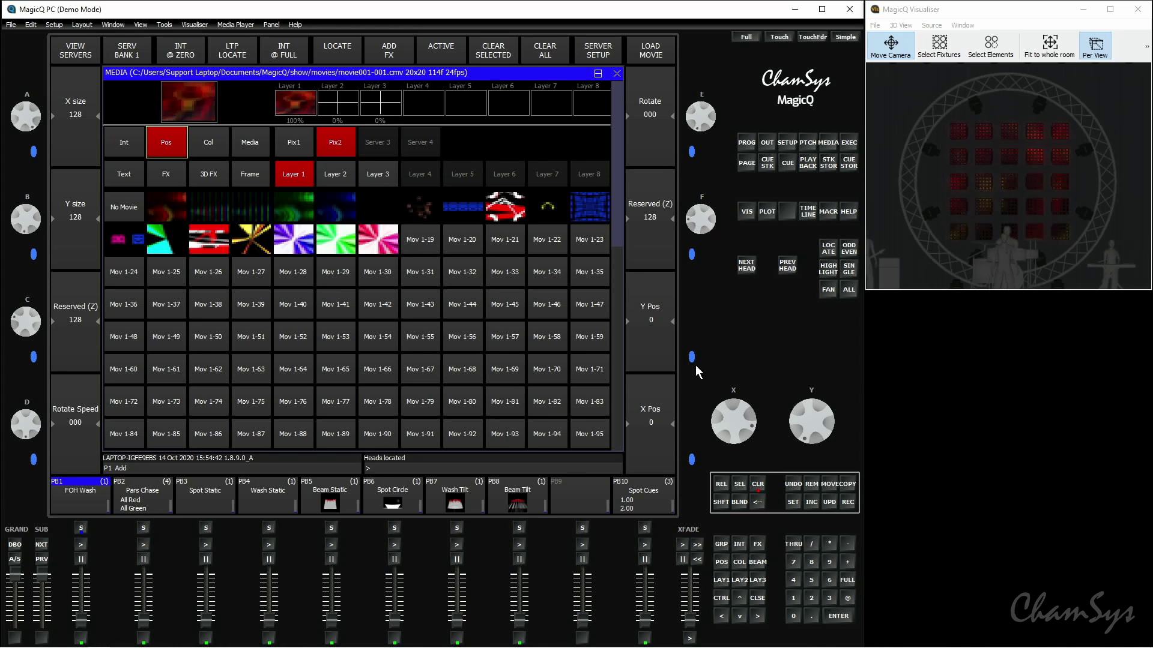
drag(748, 413, 757, 430)
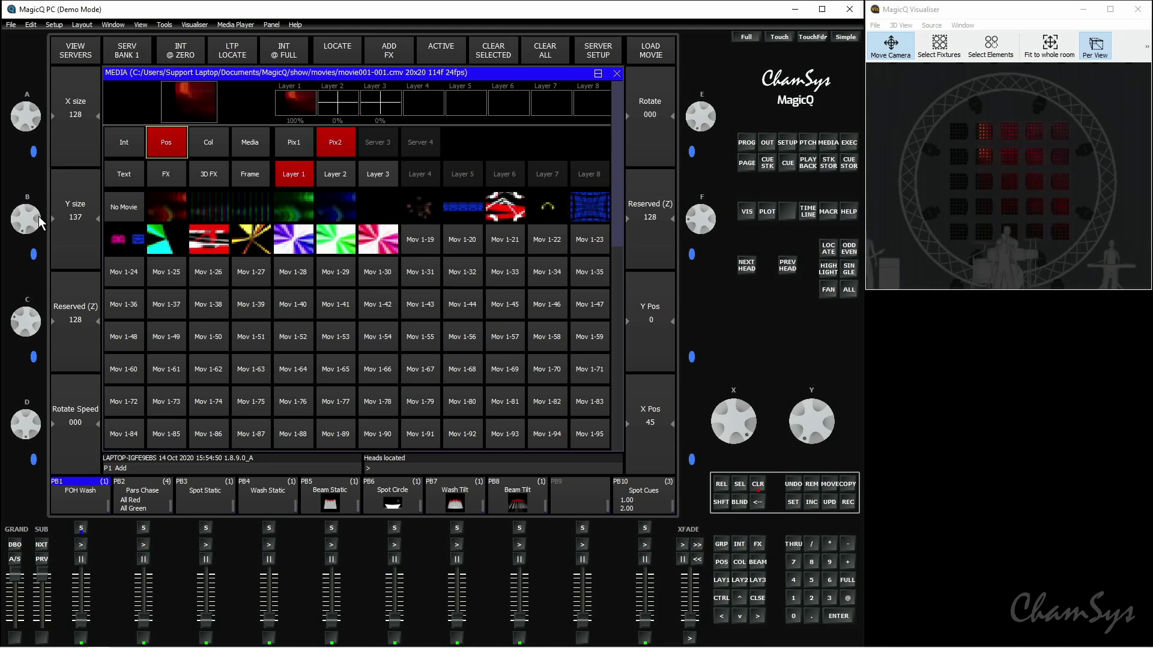
drag(39, 218, 35, 204)
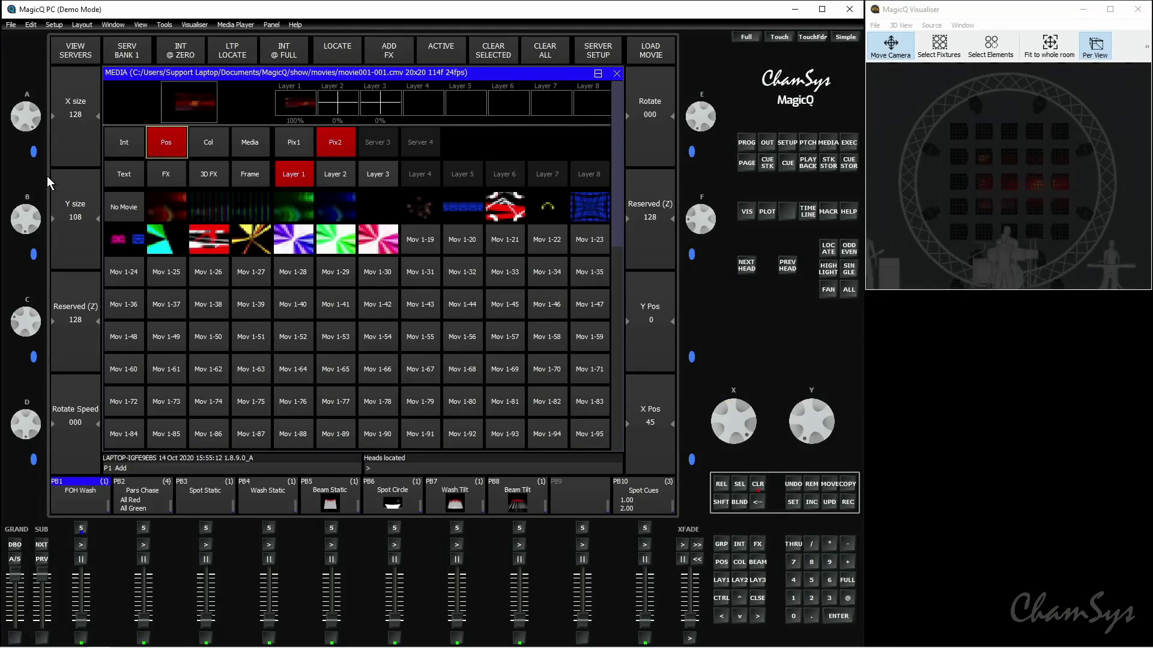
Locate Layer 2 of Pix2 with the Vert Lines effect and lower its red level to 0%
click(343, 175)
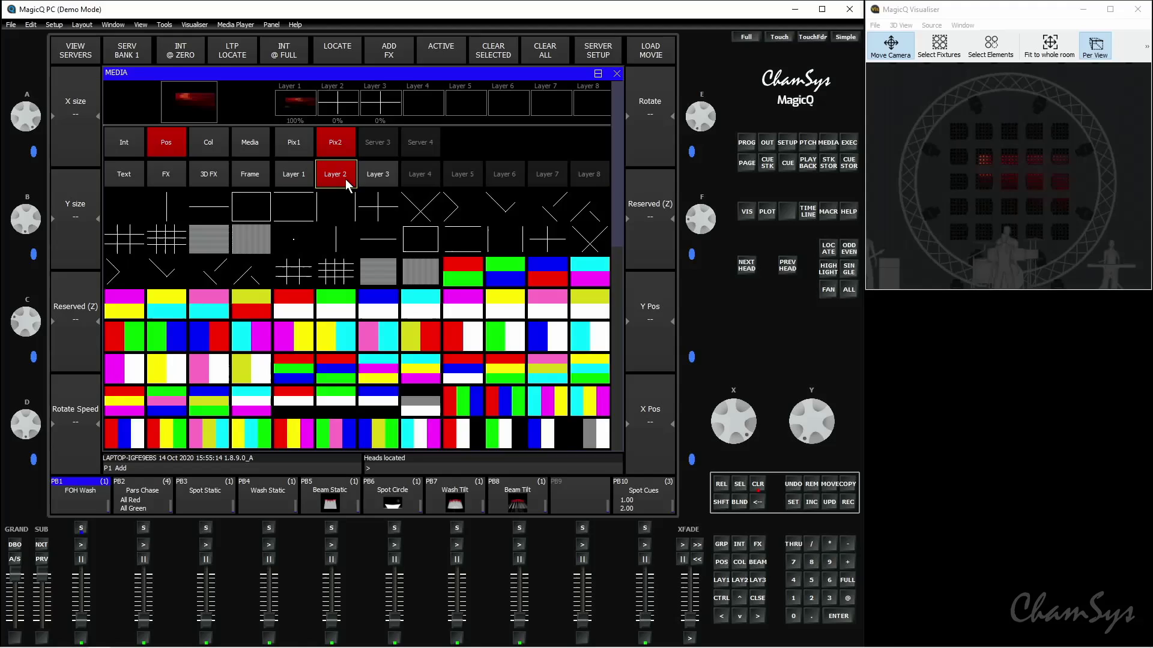
click(350, 54)
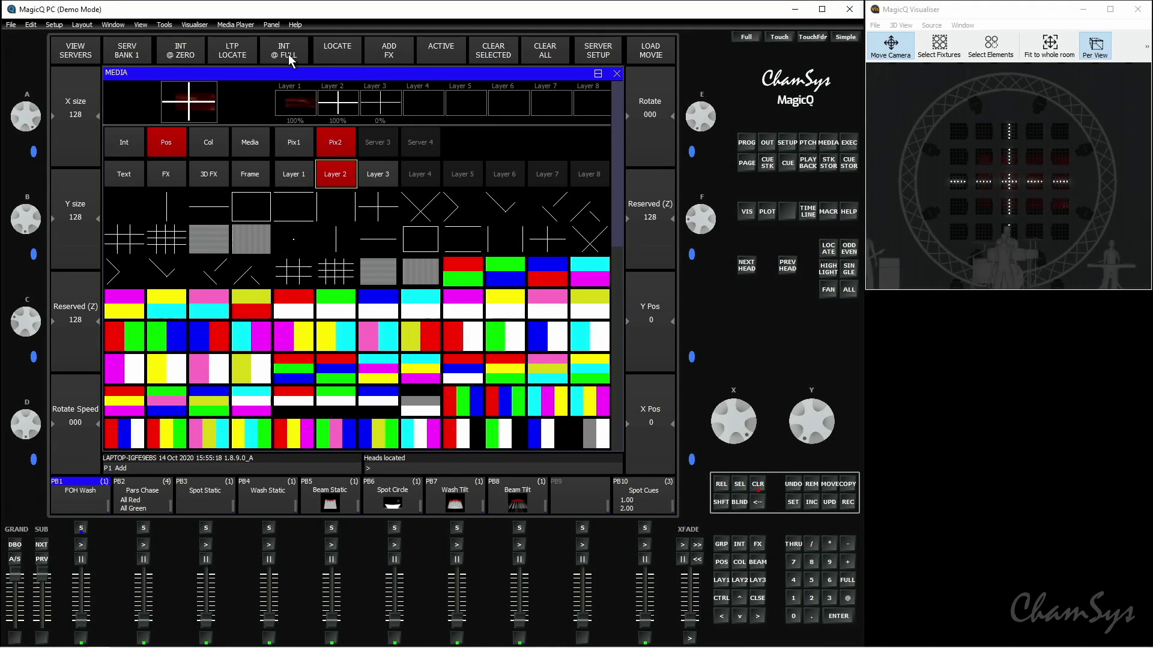
click(175, 175)
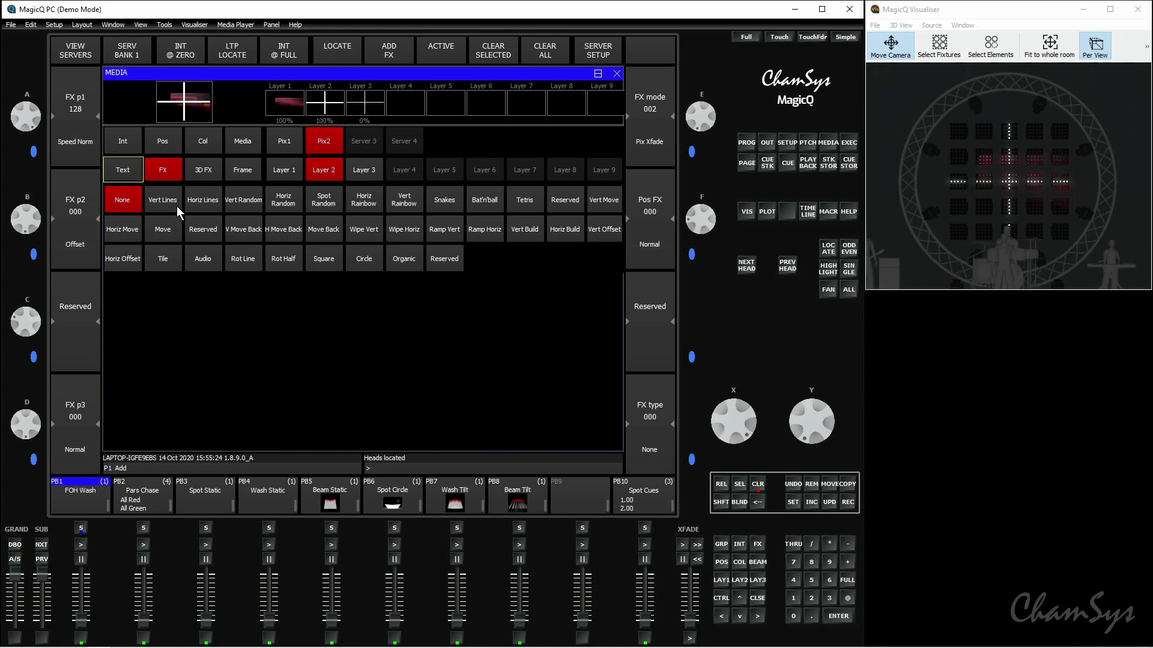
click(162, 201)
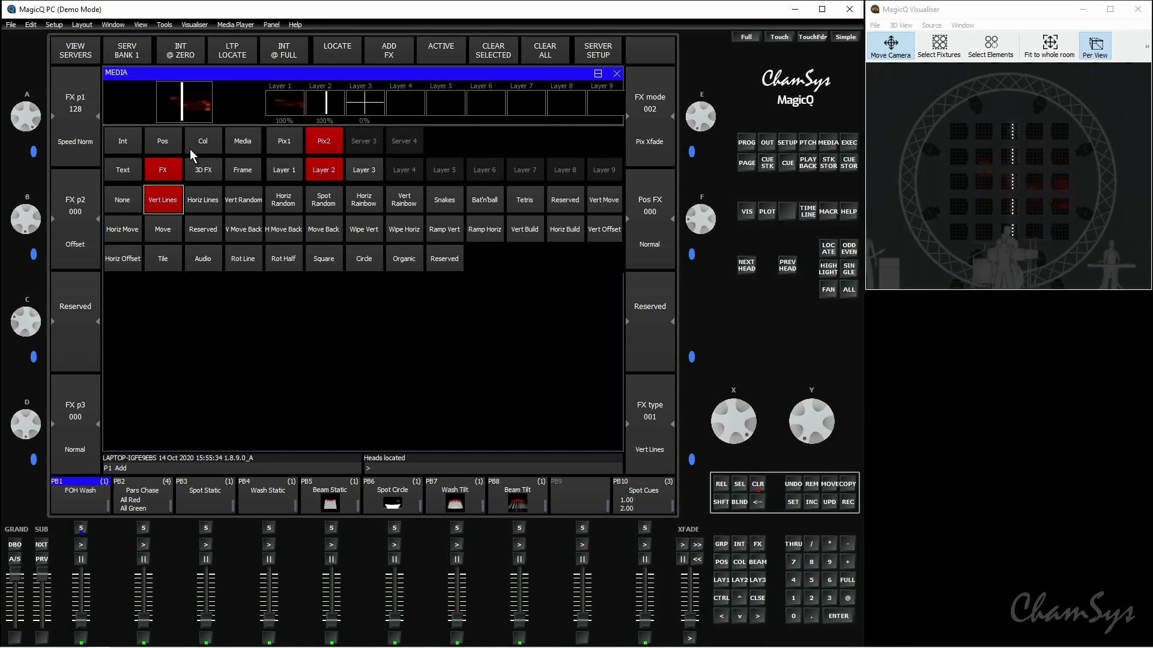
click(215, 145)
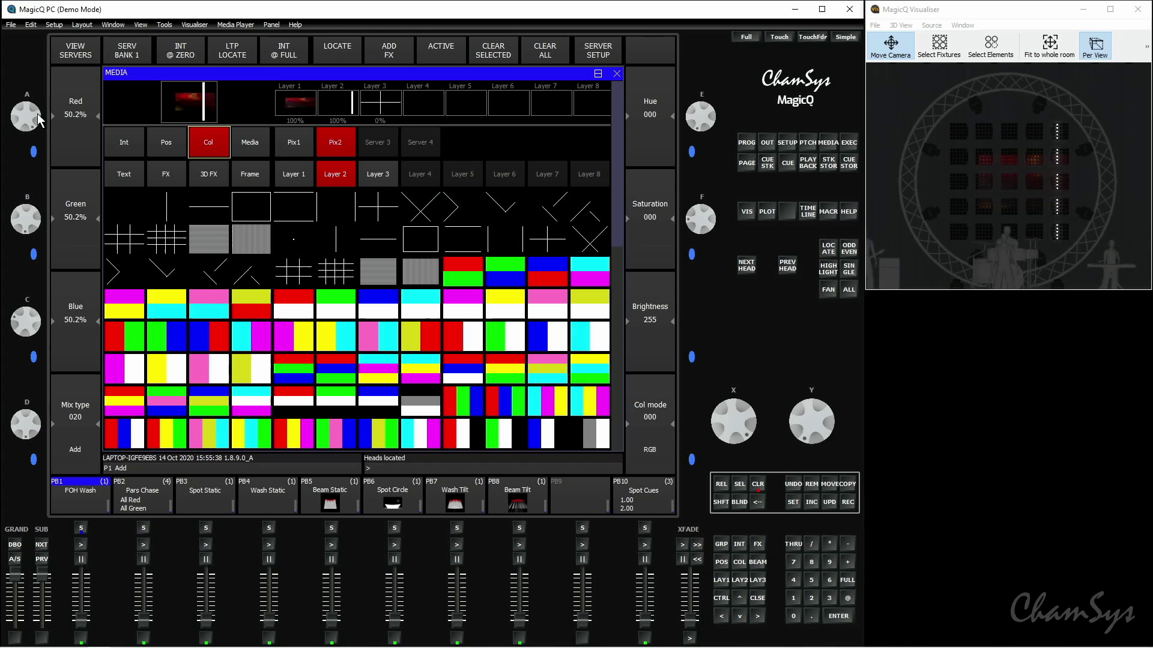
drag(39, 118, 41, 177)
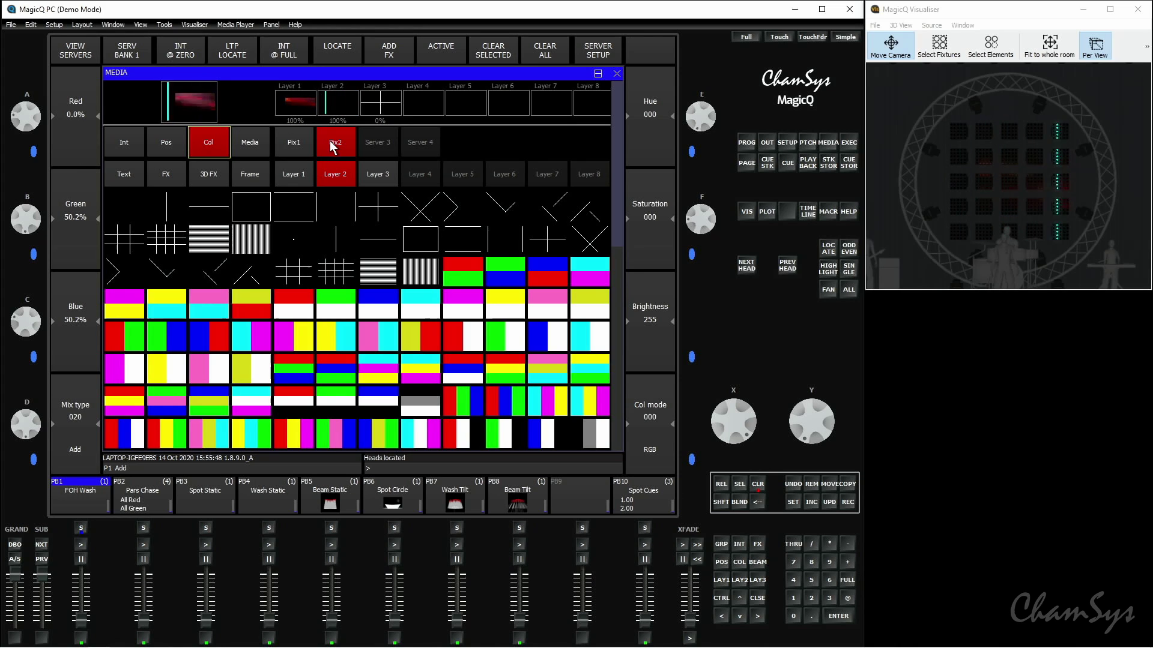
Locate Layer 3 of the Pix2 server and assign it the preset text ChamSys
click(388, 179)
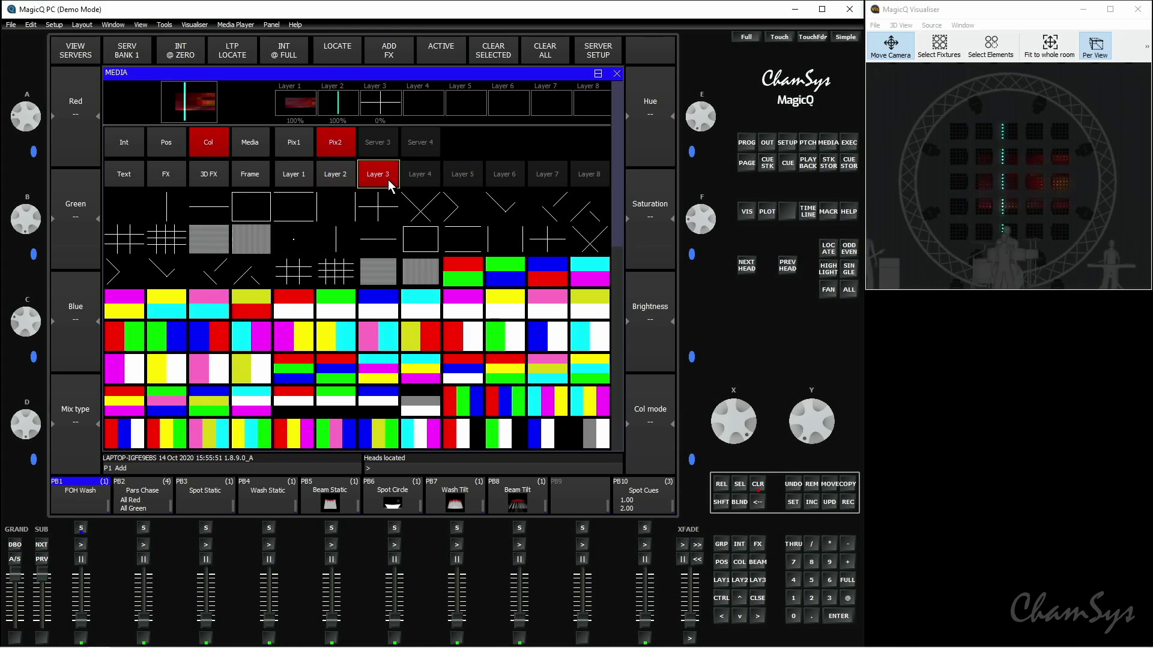
click(339, 57)
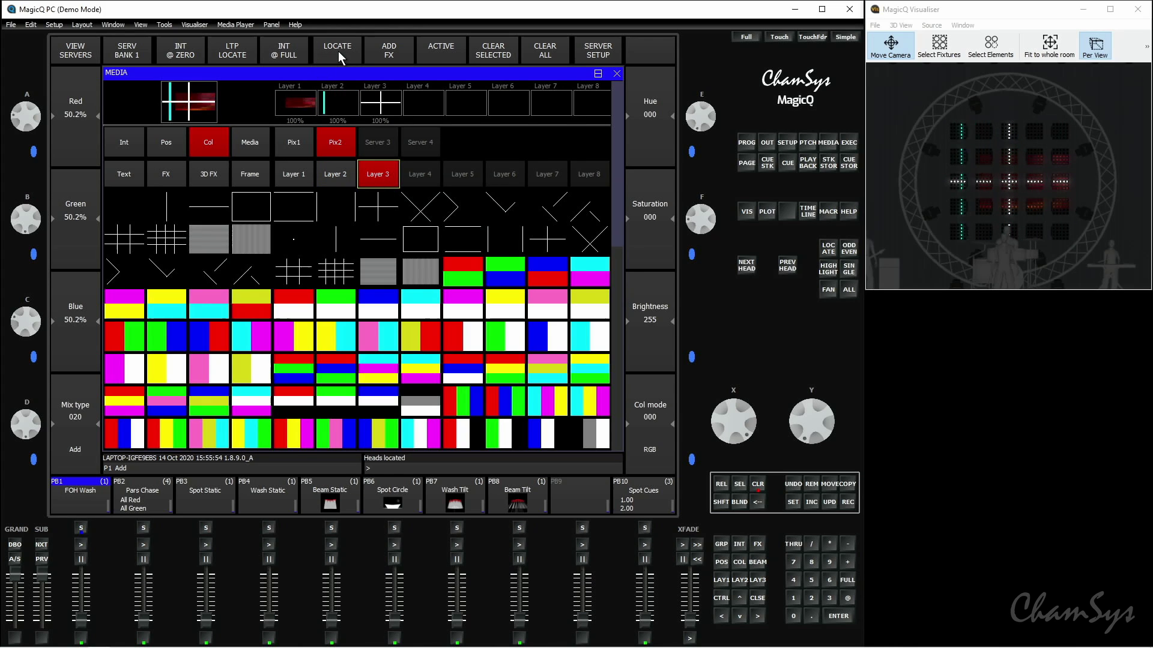
click(135, 180)
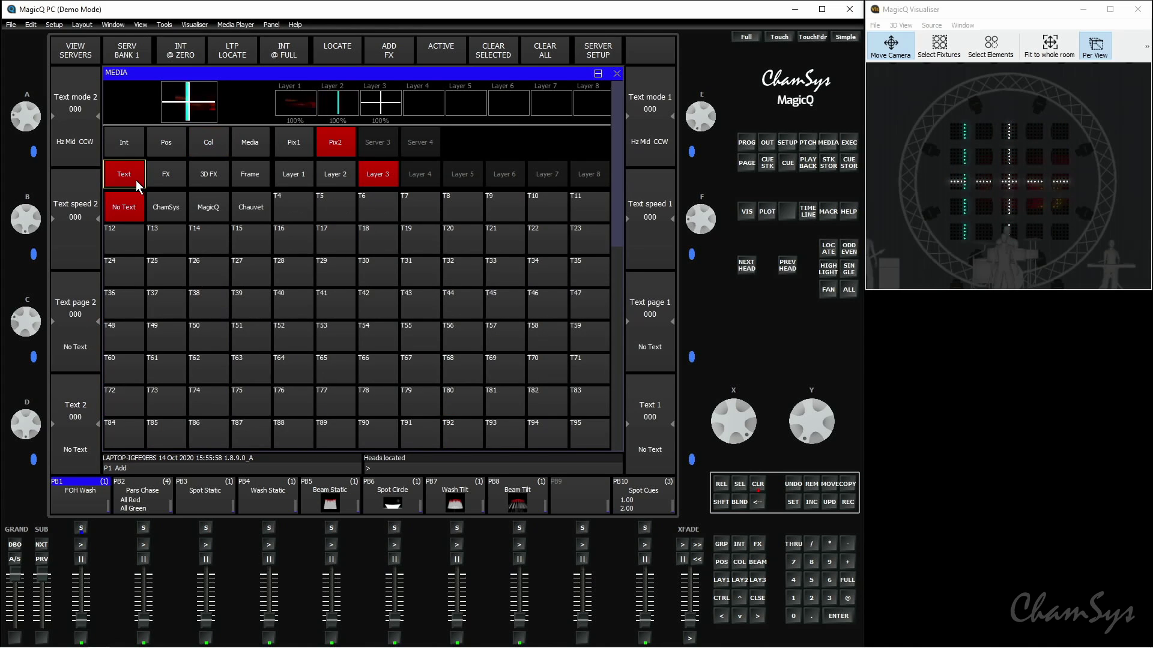
click(174, 212)
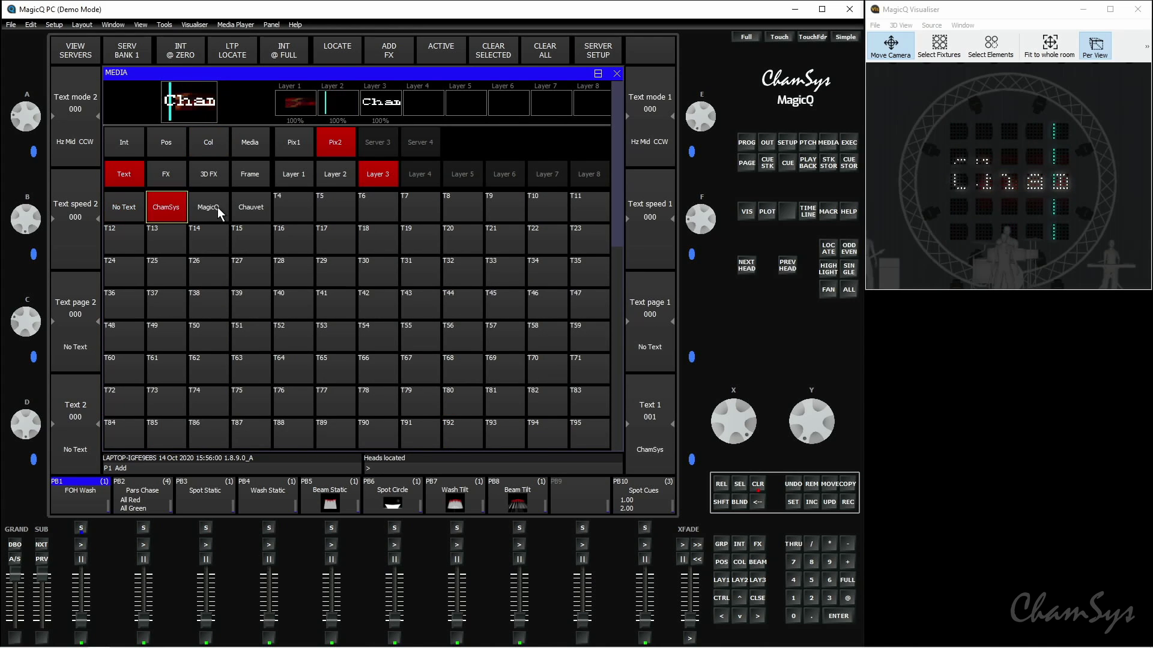
click(220, 207)
click(170, 211)
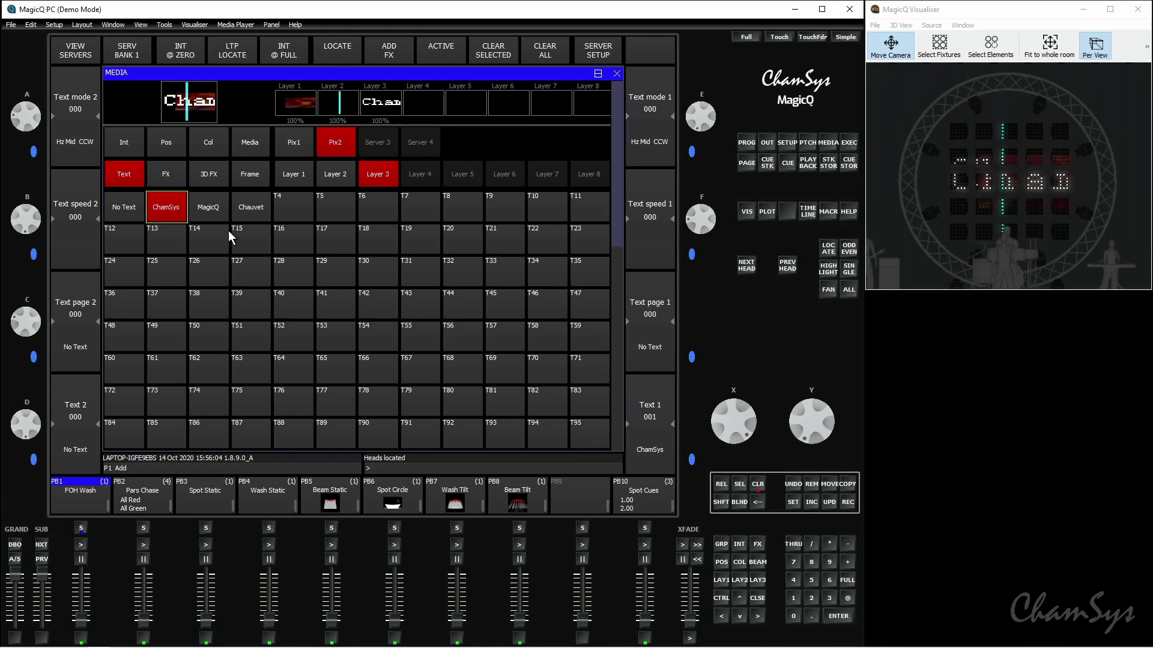
Add a custom text item reading "test" in the empty text slot T29
click(793, 503)
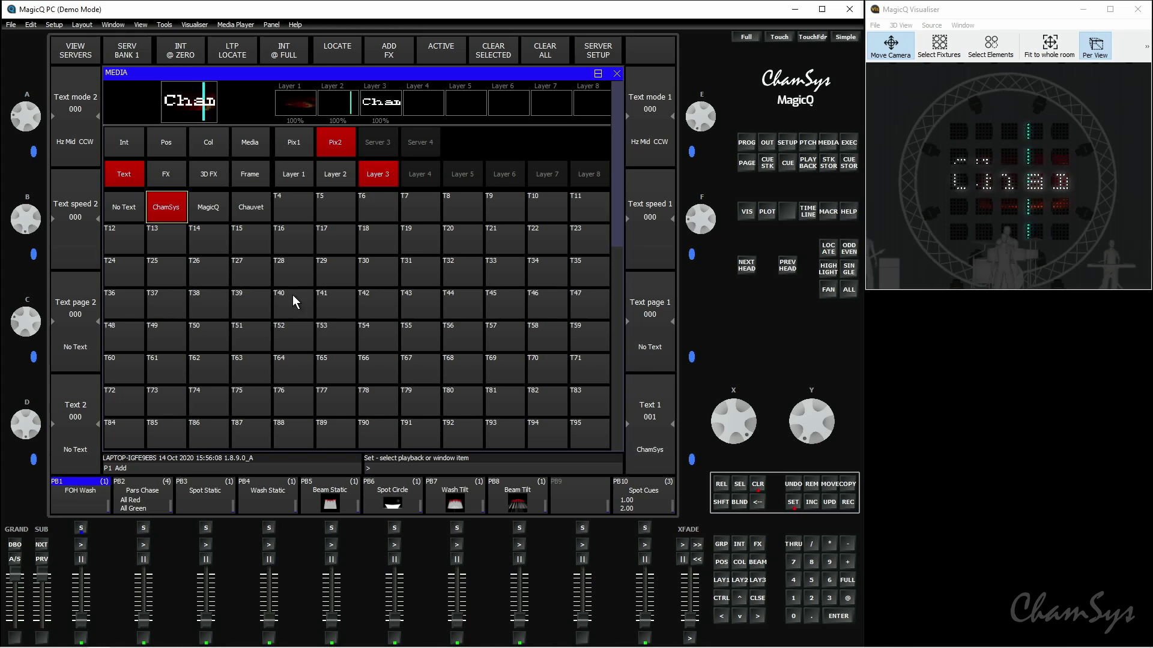
click(337, 269)
click(300, 219)
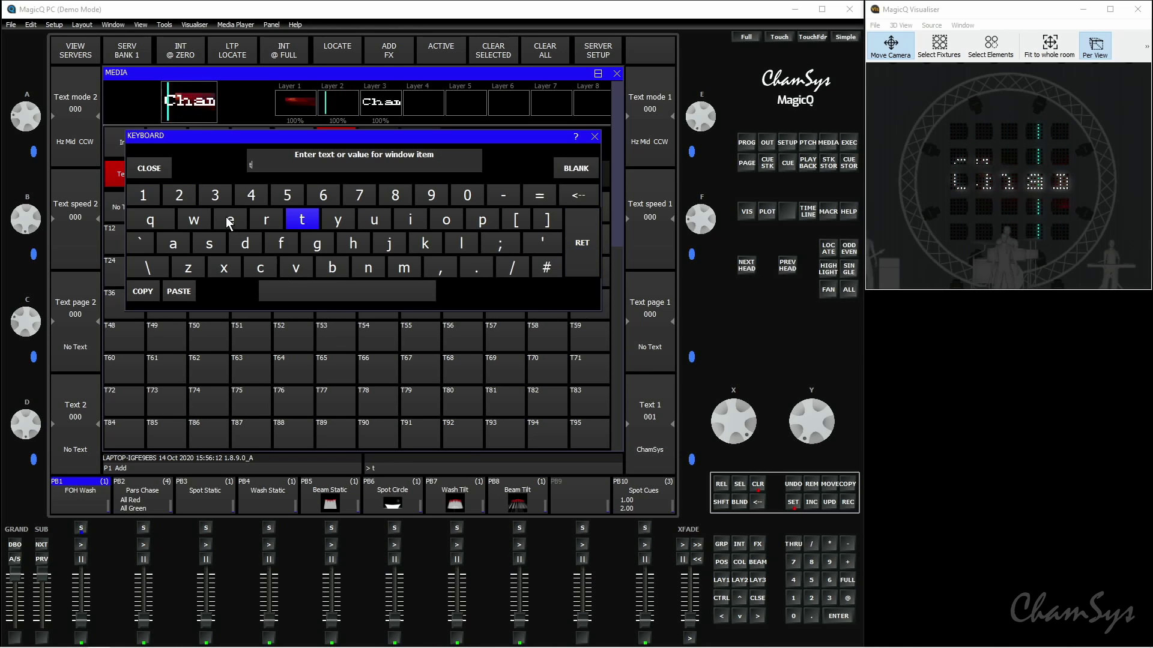
click(229, 220)
click(209, 243)
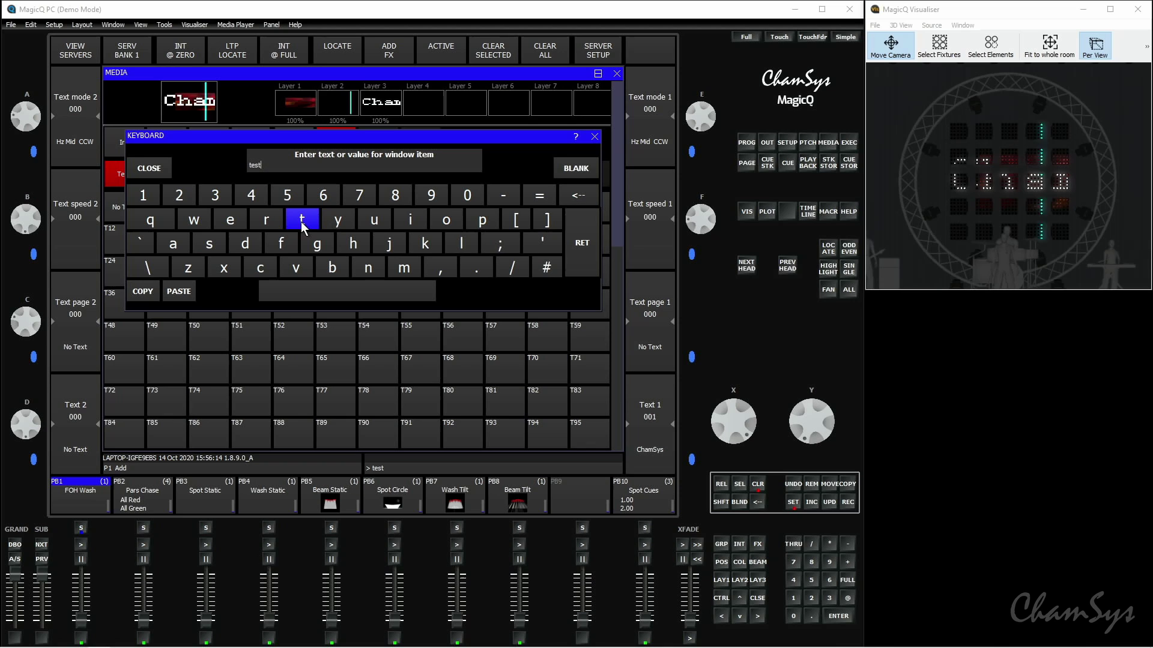
click(572, 240)
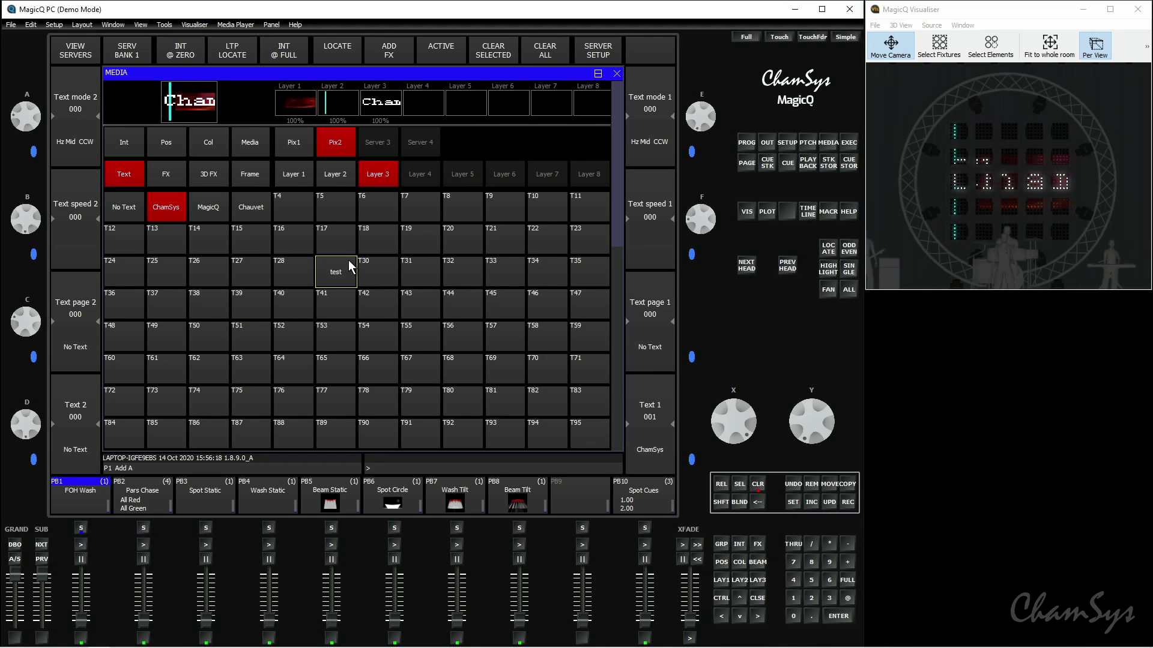
Assign the "test" text to Layer 3 and set its Text speed 1 to 121
click(344, 276)
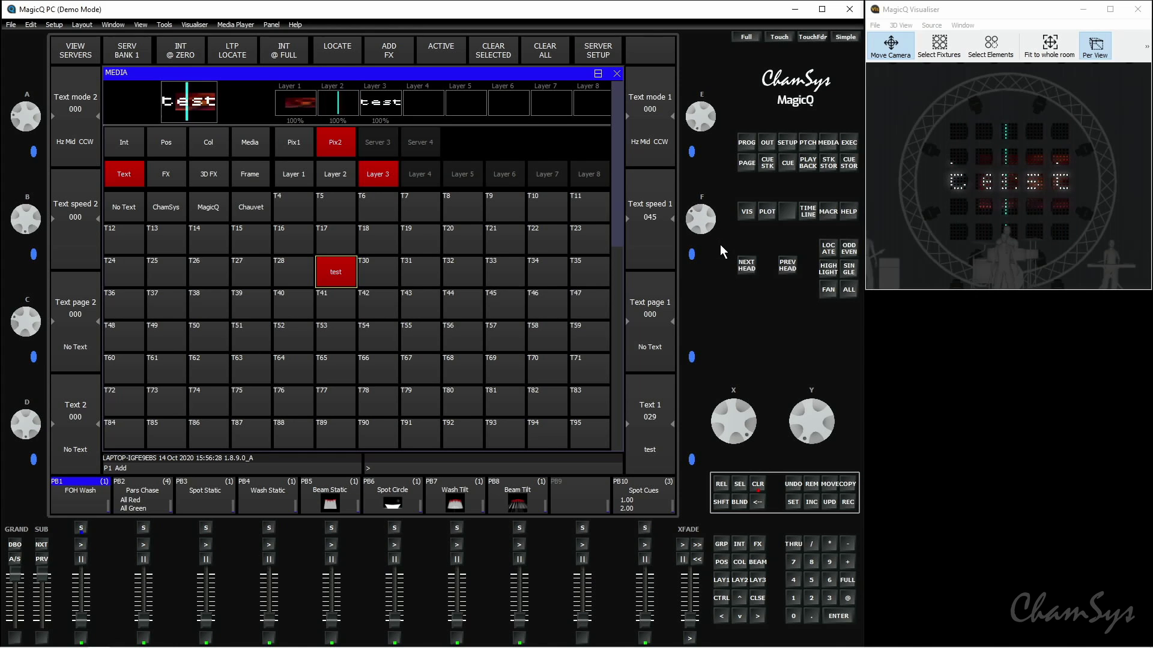
drag(719, 244, 722, 280)
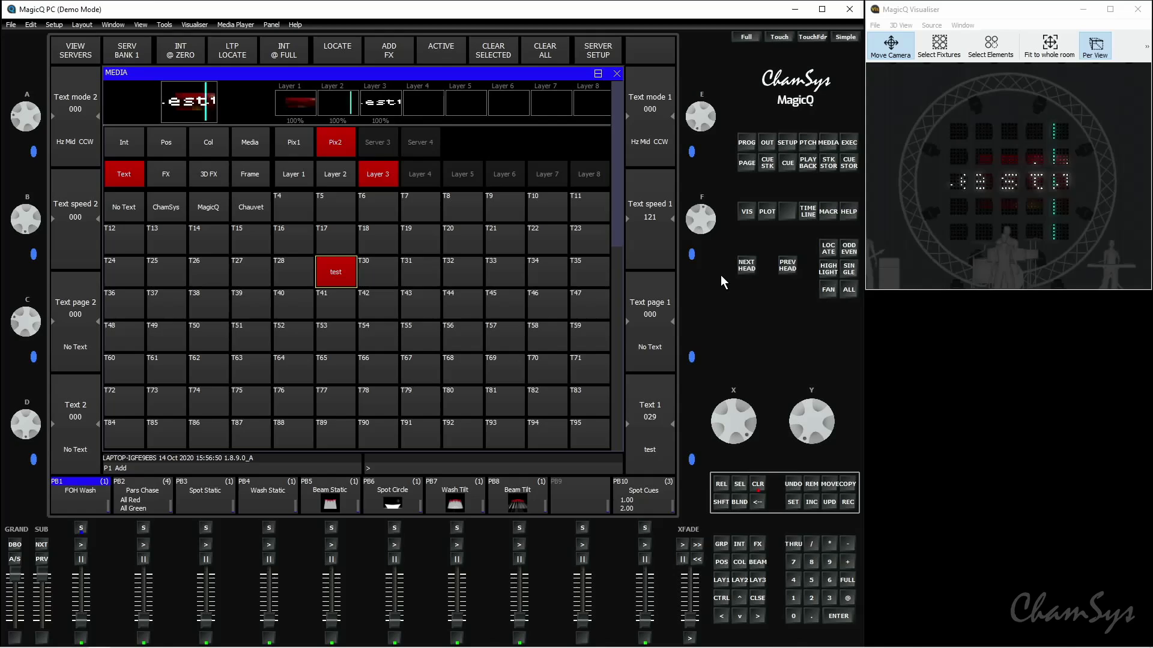
Record the three-layer look onto playback PB9, clear the programmer and try the playback's fader
click(847, 502)
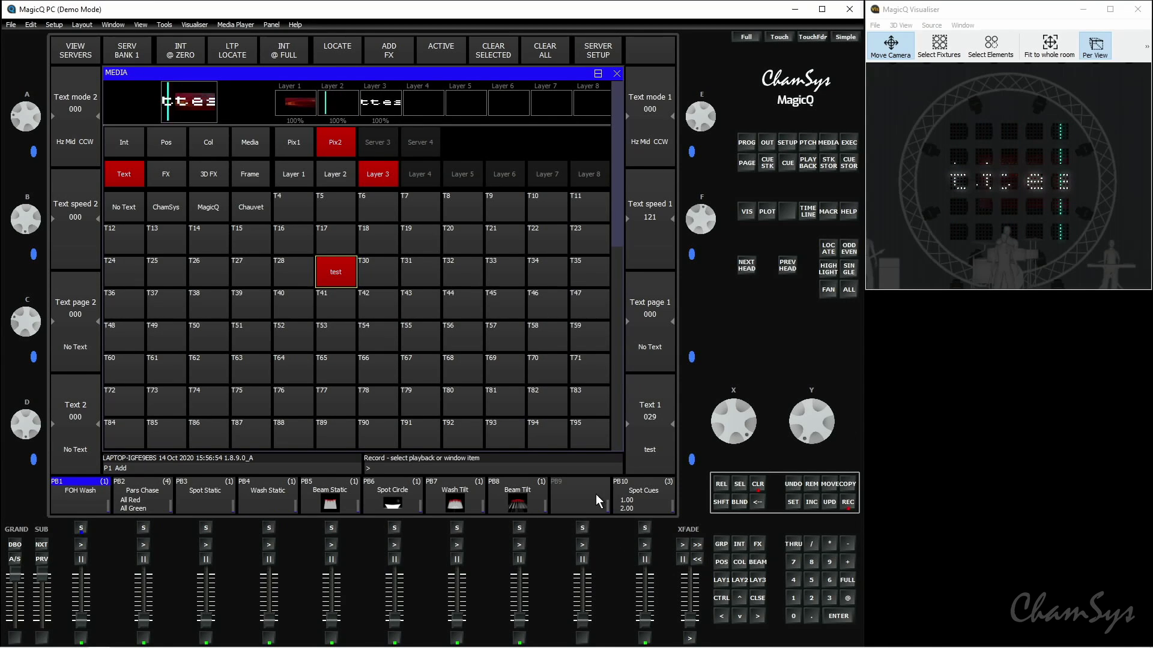
click(578, 489)
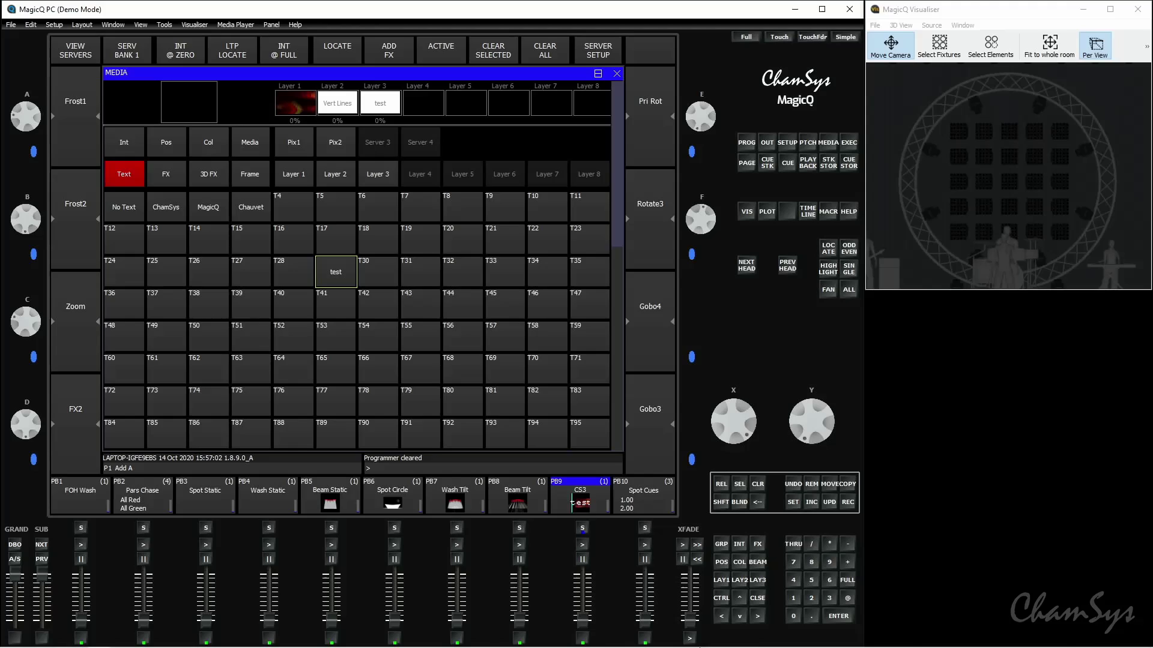
drag(587, 588, 593, 557)
Convert CMV_Test.gif from the Desktop to a CMV movie with a width of 25 and a height of 25
click(165, 25)
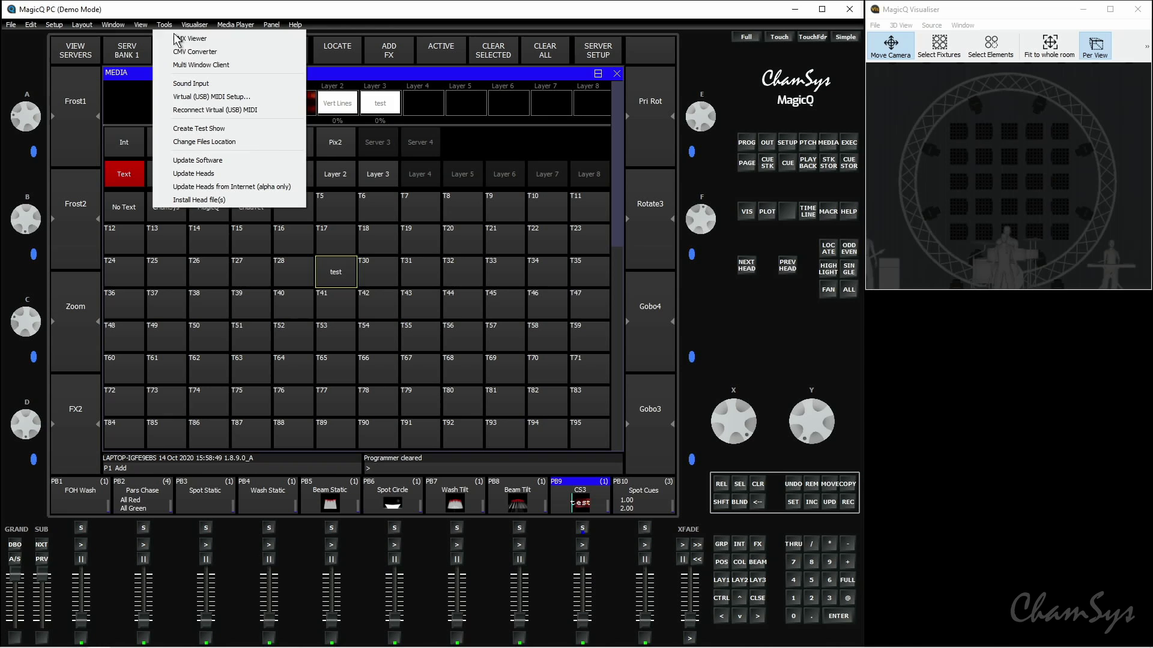
click(247, 53)
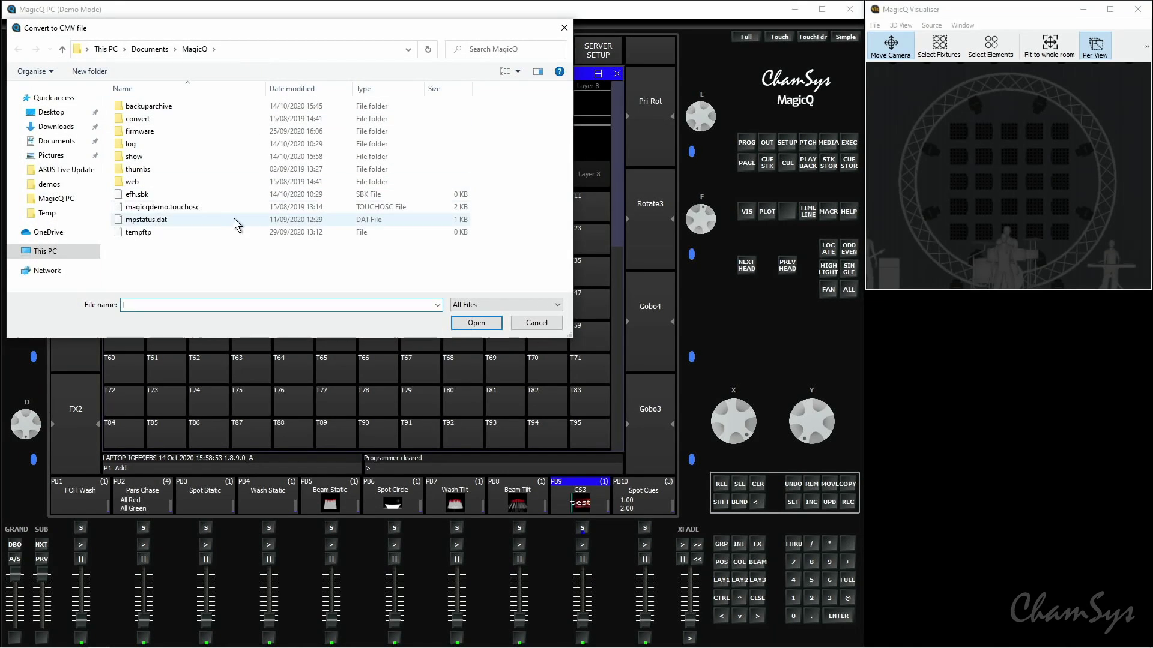
click(51, 112)
double_click(131, 105)
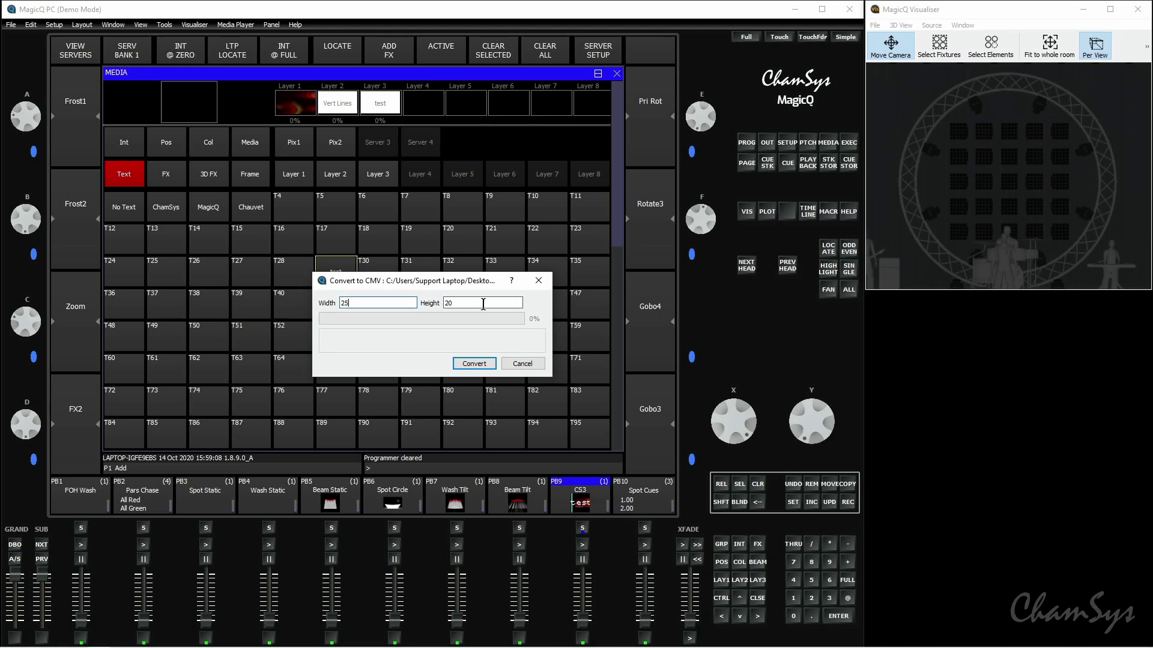
click(488, 365)
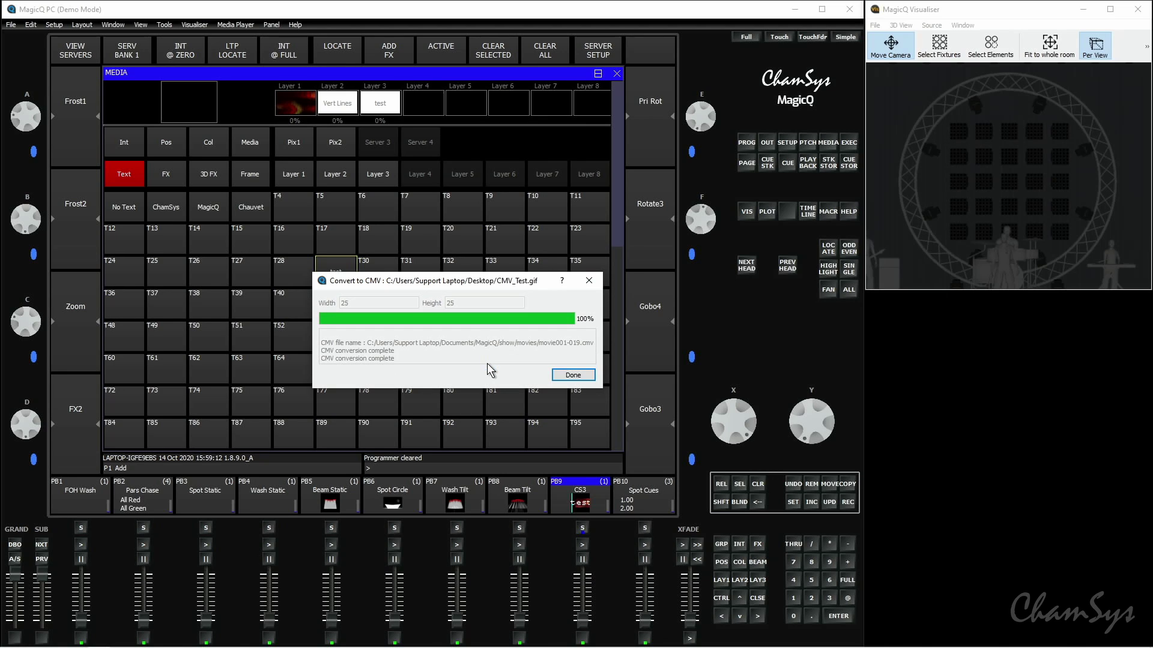
click(571, 375)
Locate Layer 1 of Pix2, set its media page to Movie 1 and choose movie 019, the light-blue clip
click(339, 142)
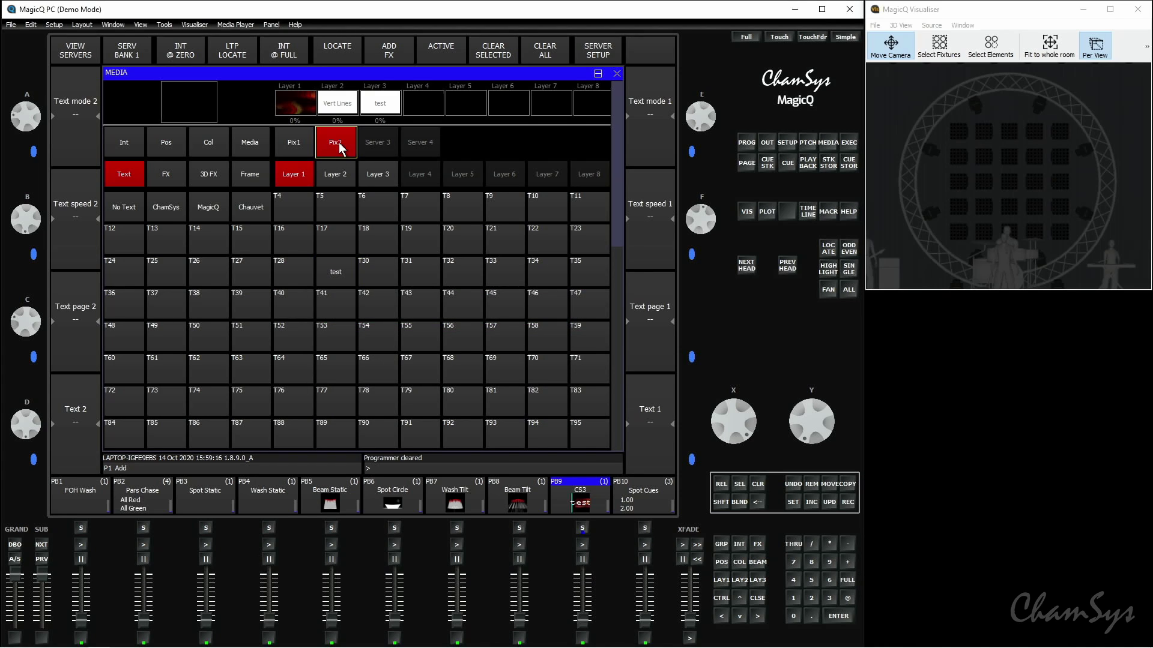
click(335, 55)
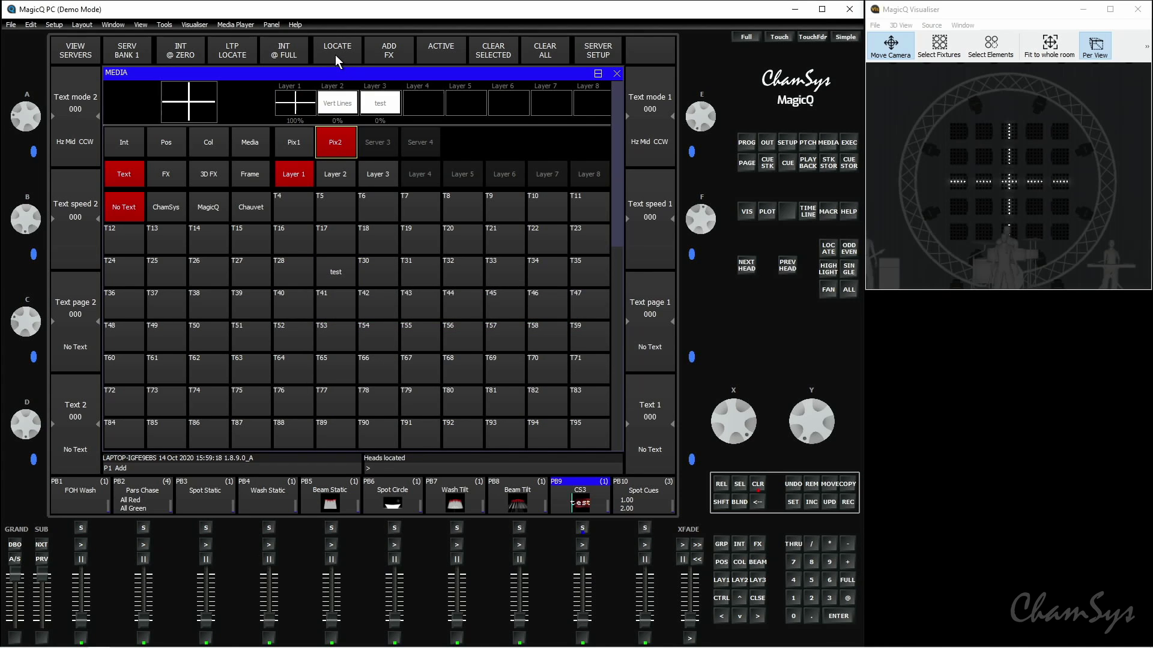
click(258, 144)
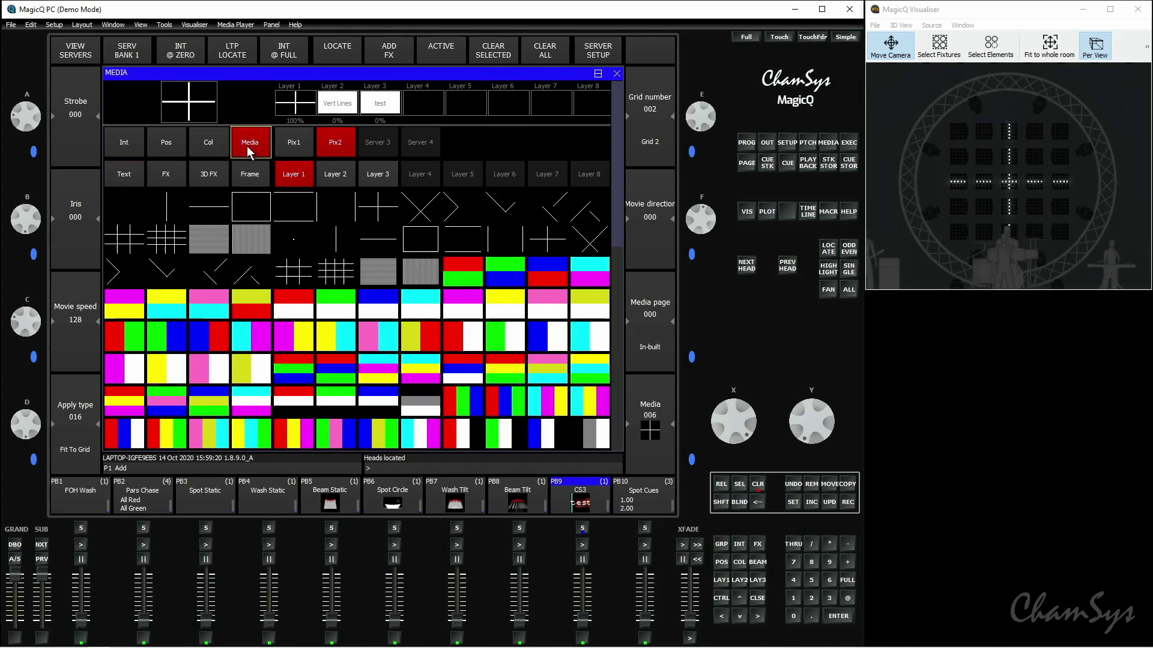
click(661, 343)
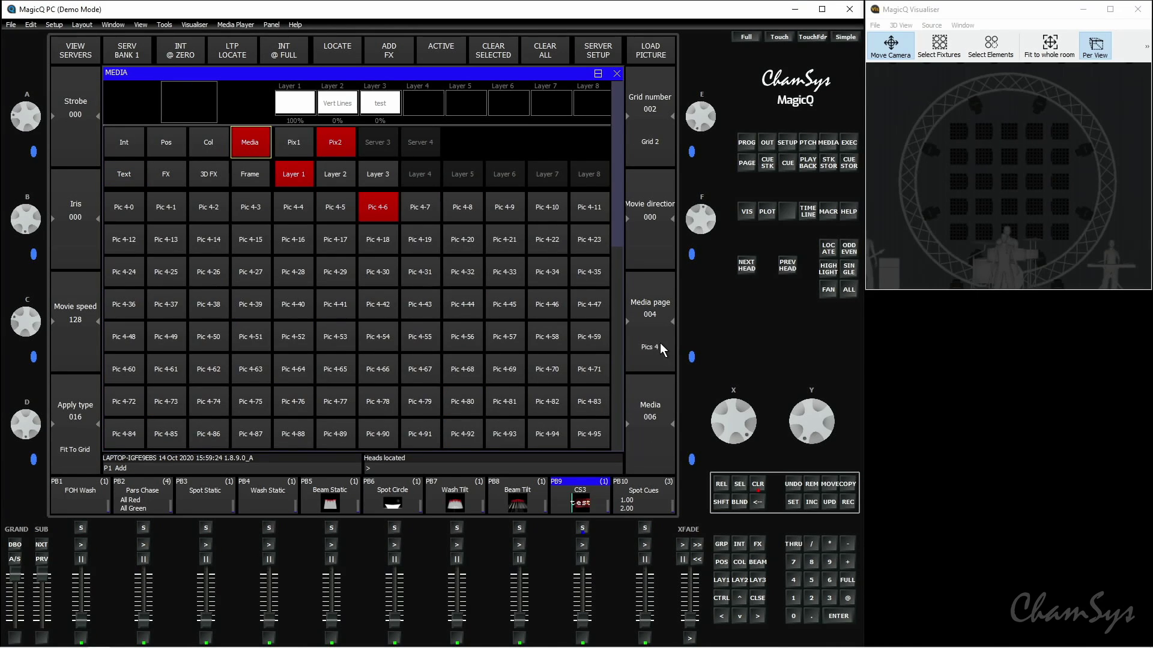
click(660, 344)
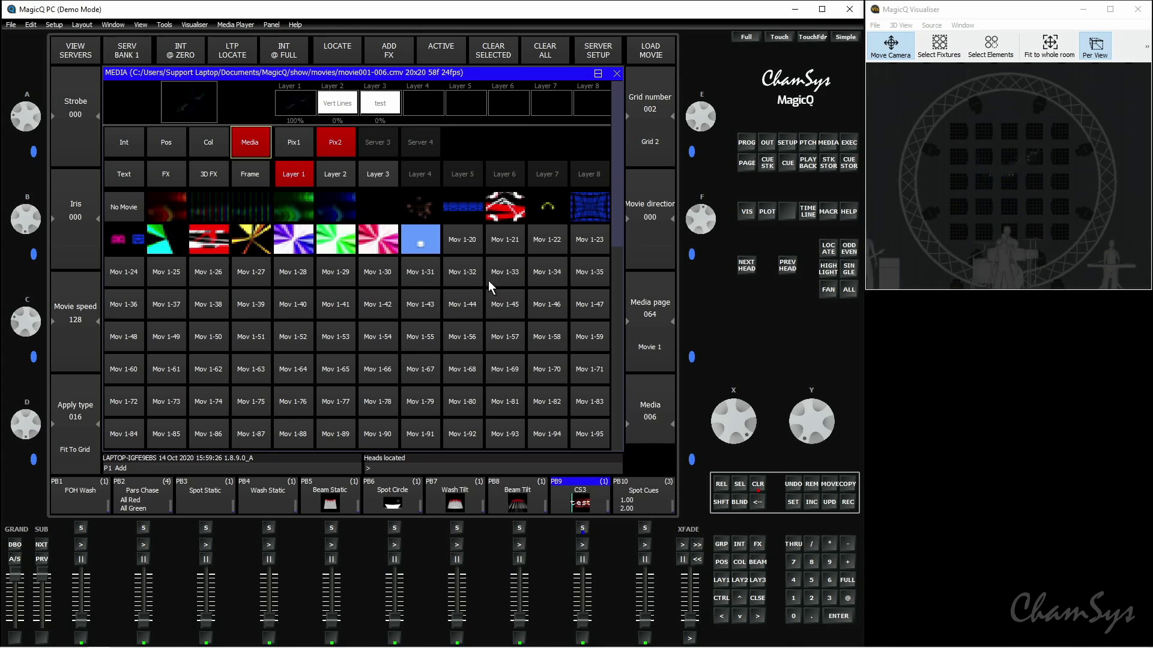
click(425, 246)
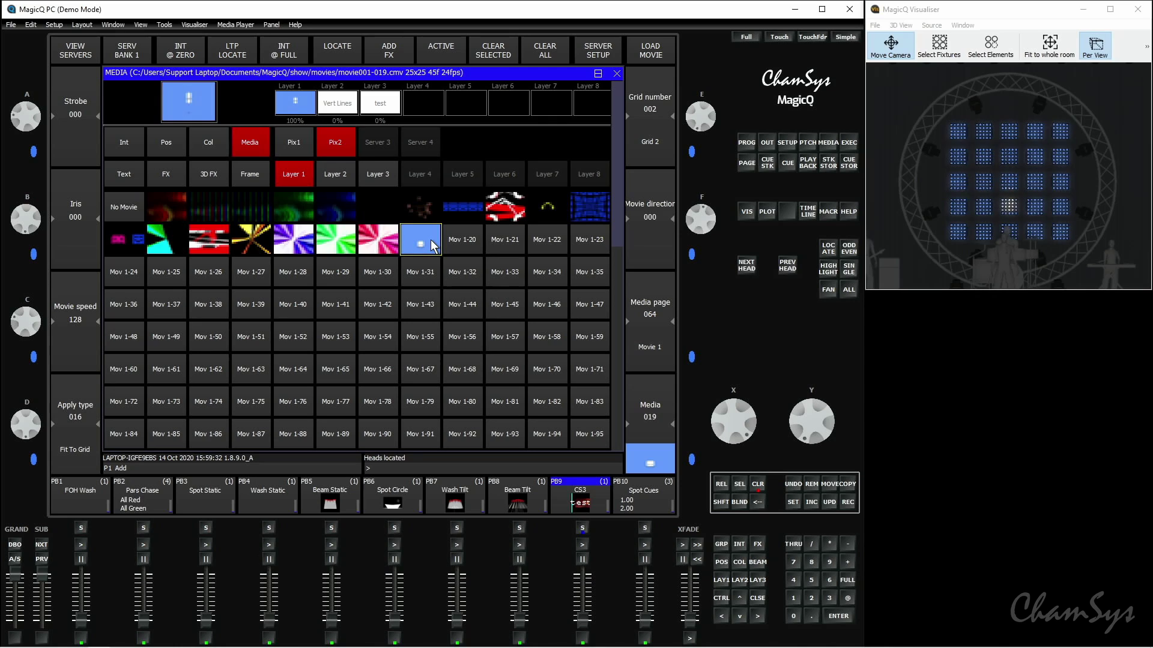